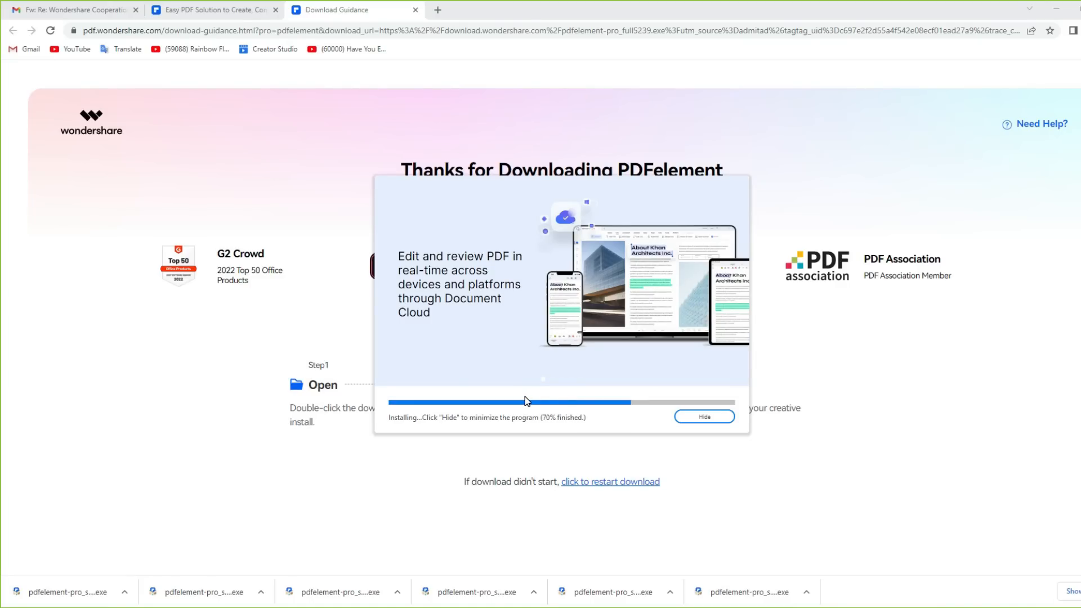
Finish the PDFelement installation and go to the purchase page for the PDFelement Pro 1 Year License
click(560, 379)
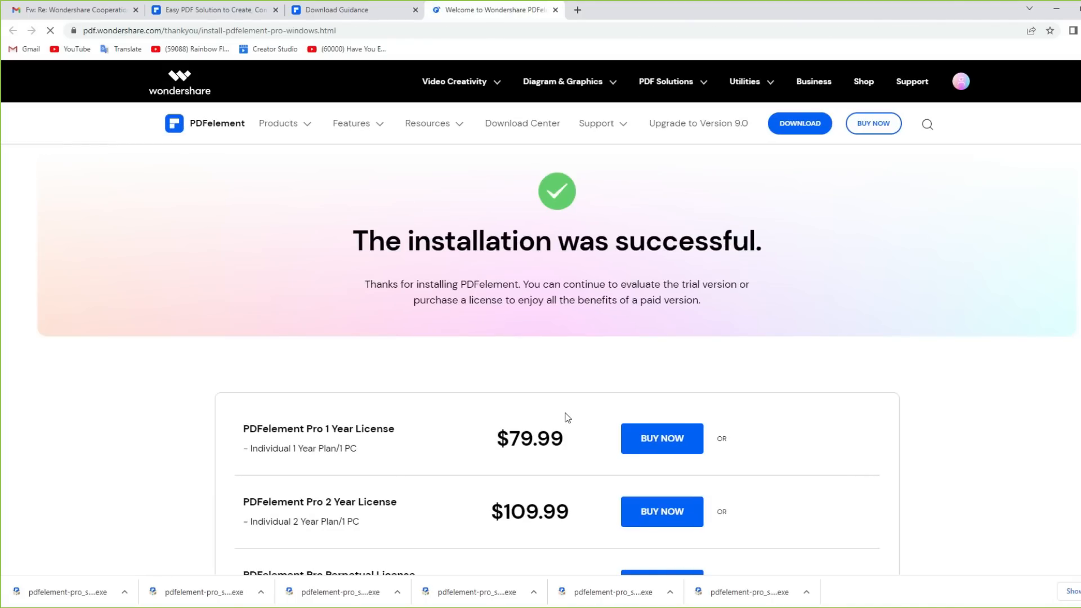
scroll(531, 405, down, 3)
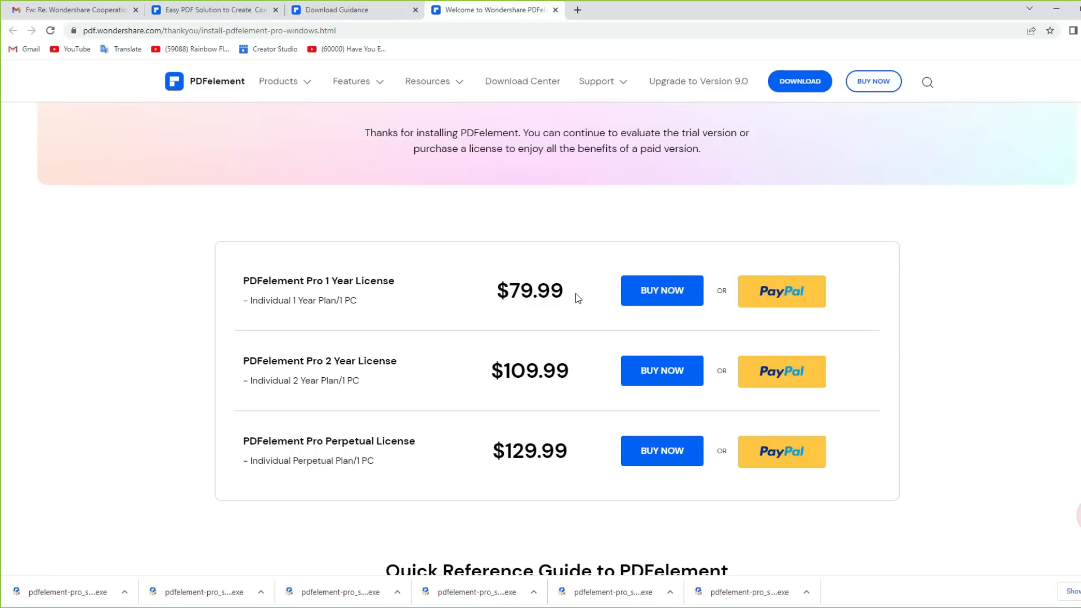
click(656, 298)
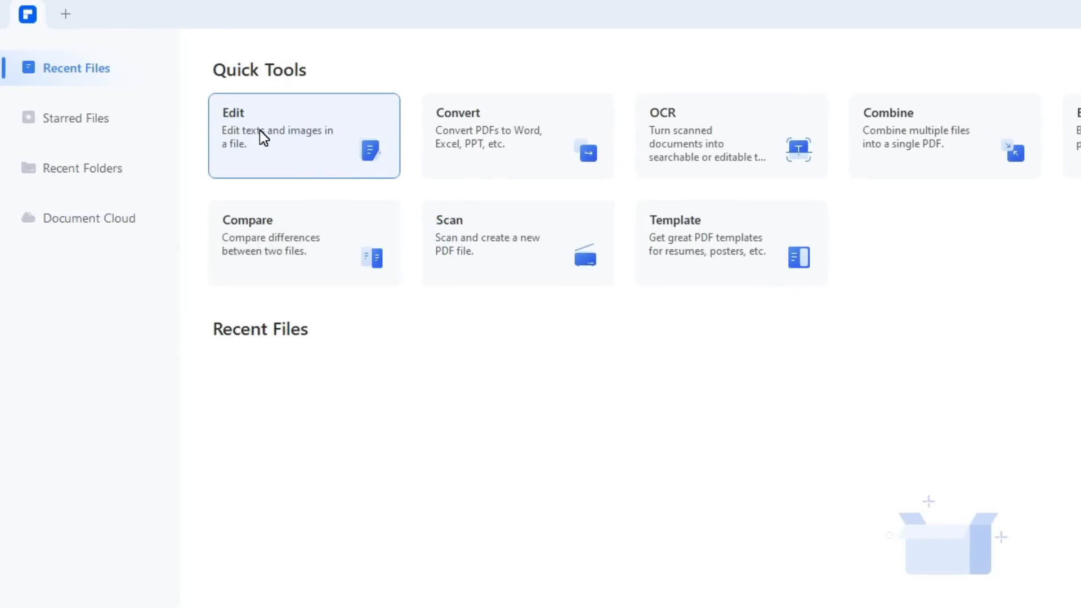
Open the guest's reservation confirmation PDF from the Downloads folder in PDFelement and enable editing of all its content
click(259, 130)
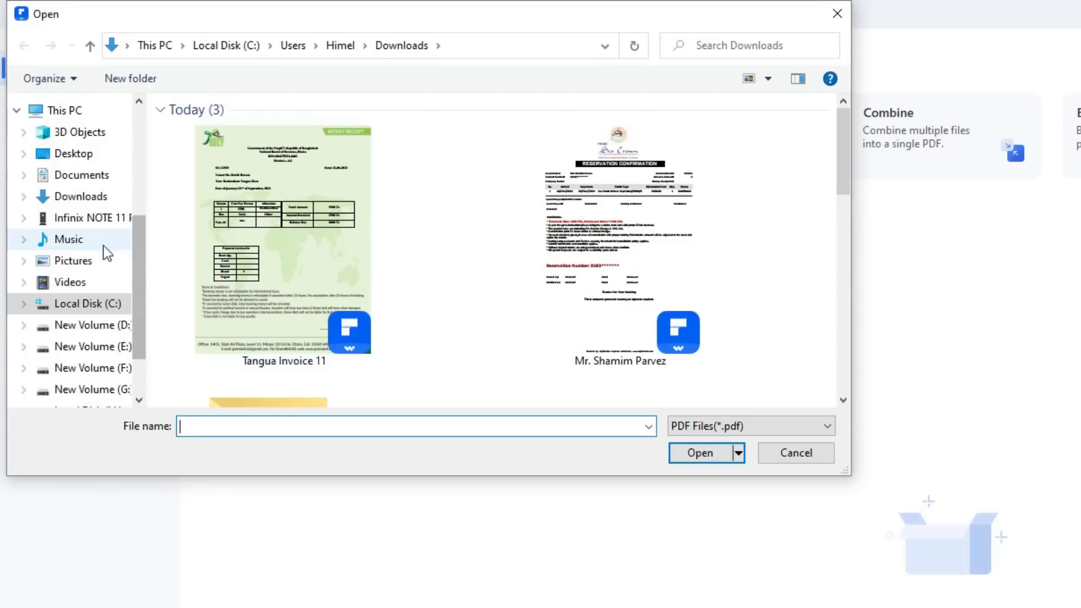
click(96, 197)
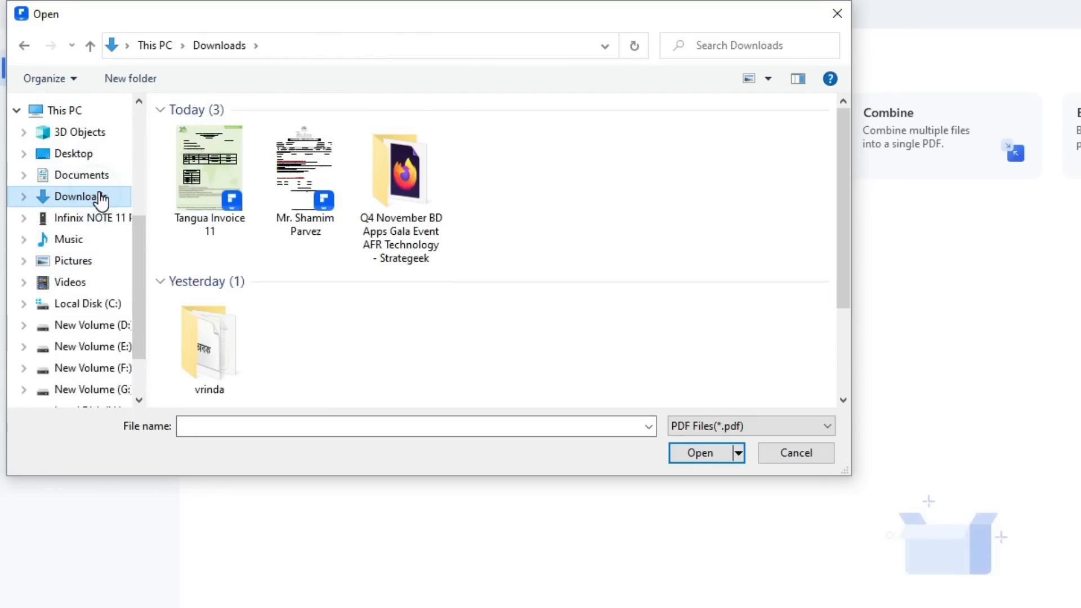
click(309, 162)
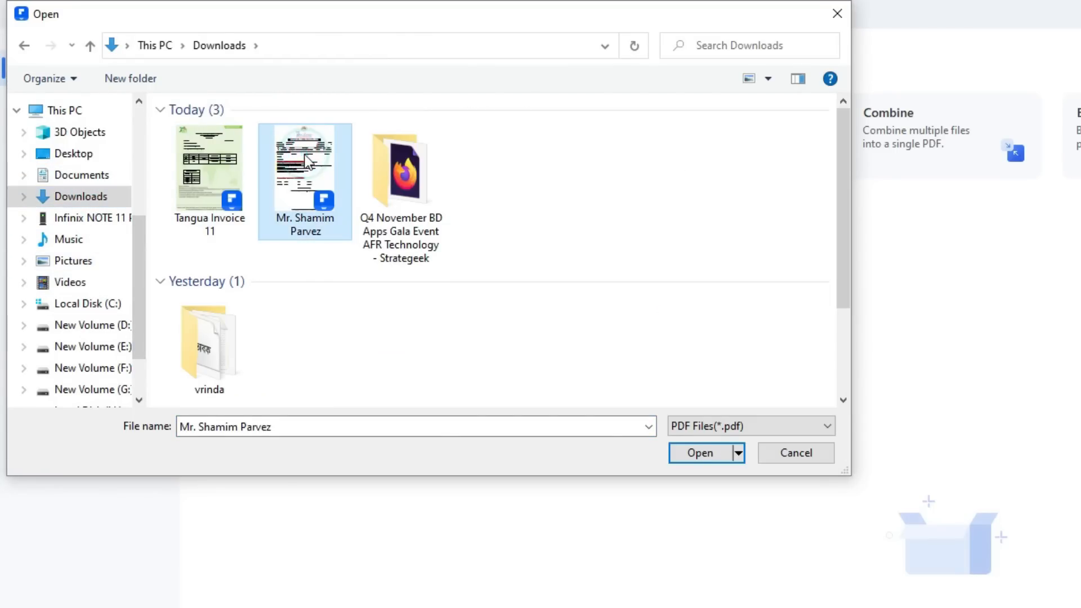
click(706, 454)
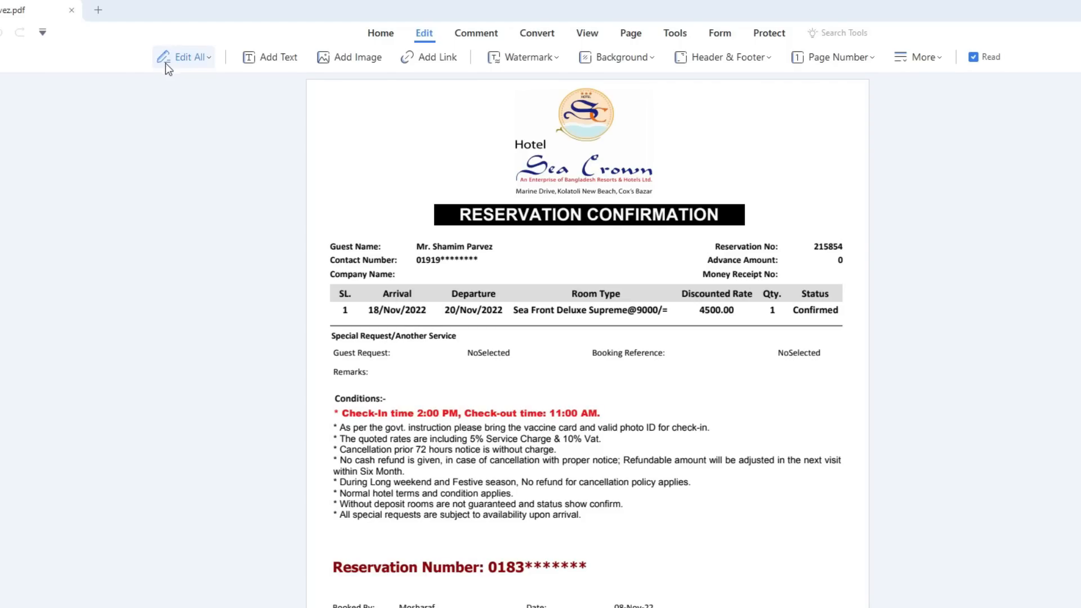
click(189, 62)
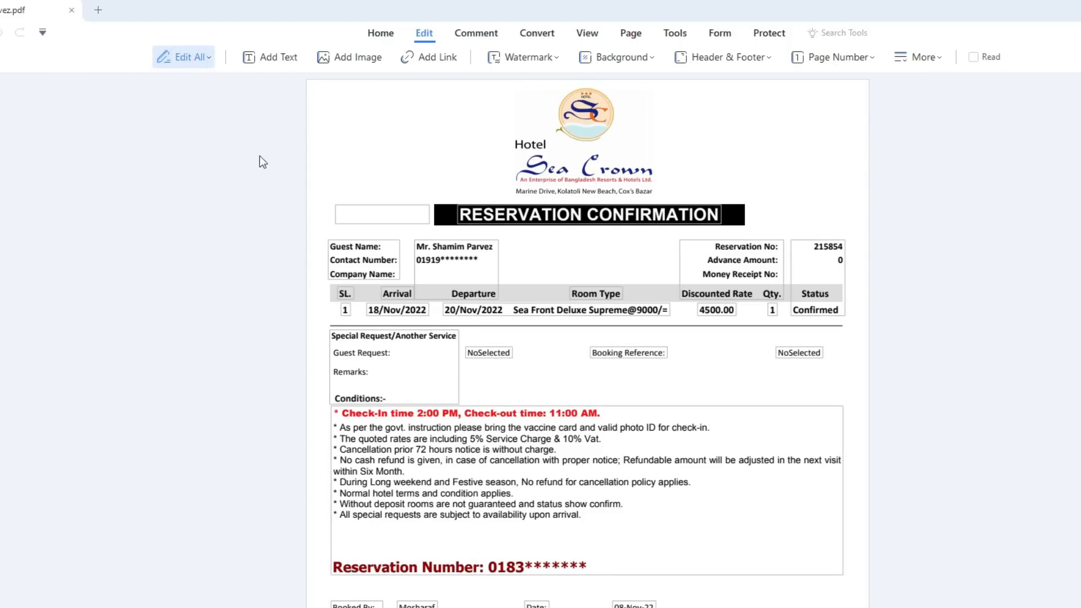
Delete the hotel logo above the heading and insert the image Facebook-logo-3d-button-social-media-png-3 on the page
click(571, 147)
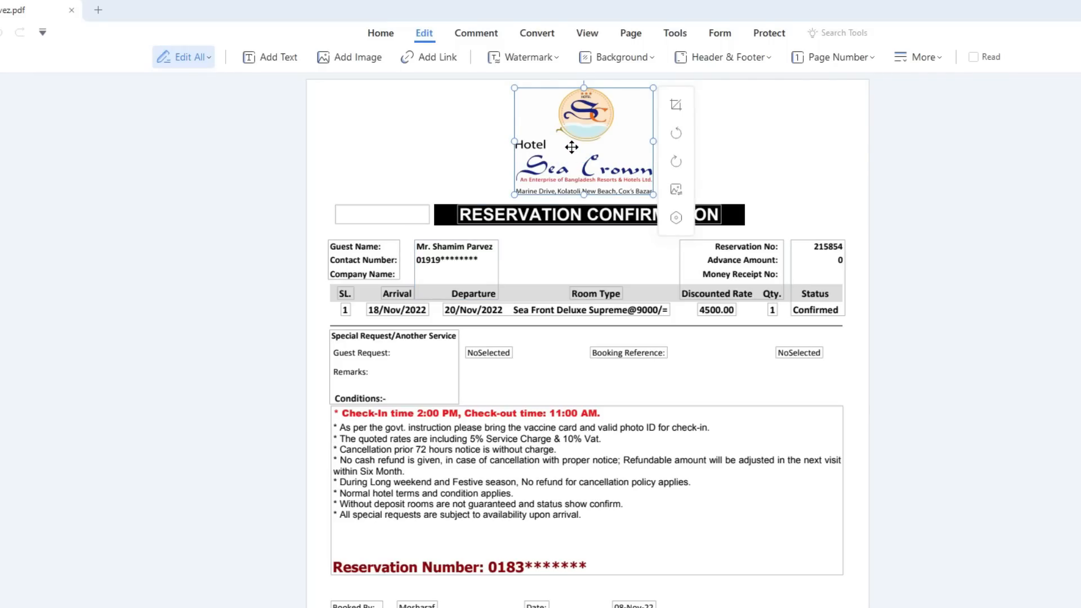
key(Delete)
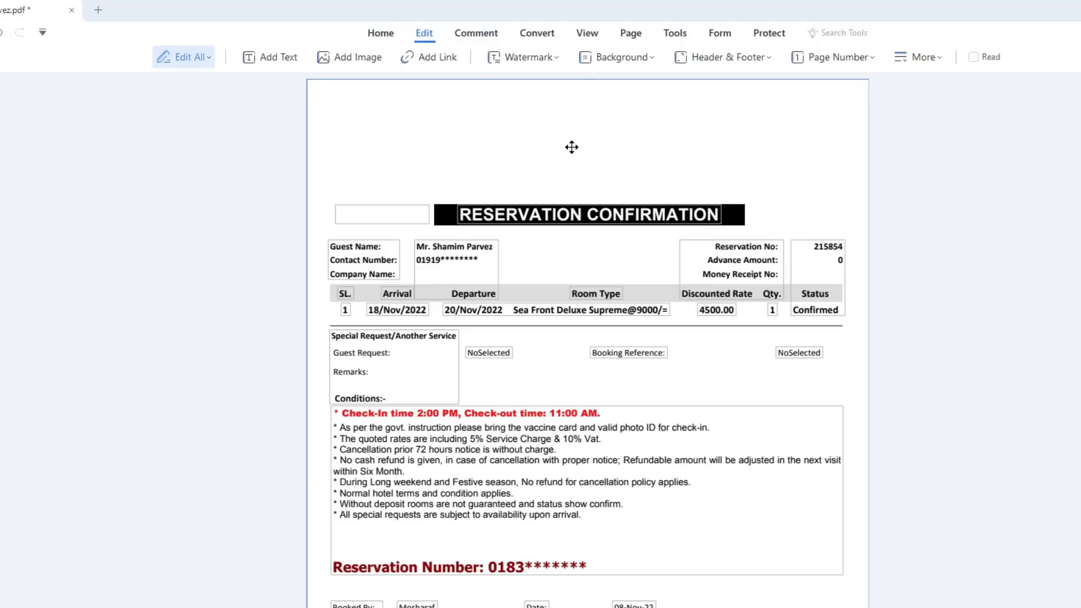
click(355, 58)
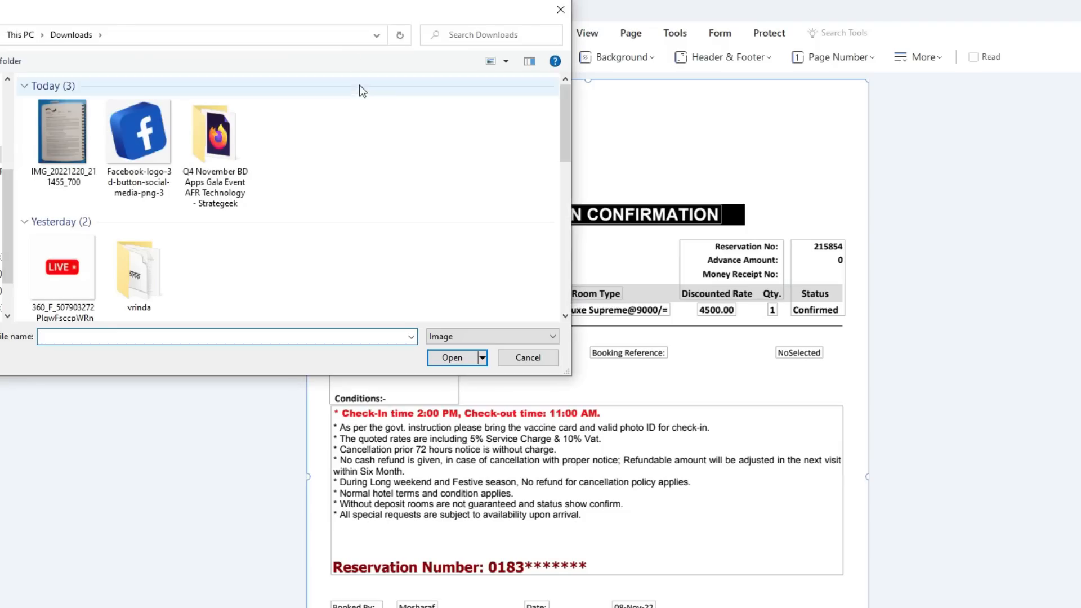
click(144, 136)
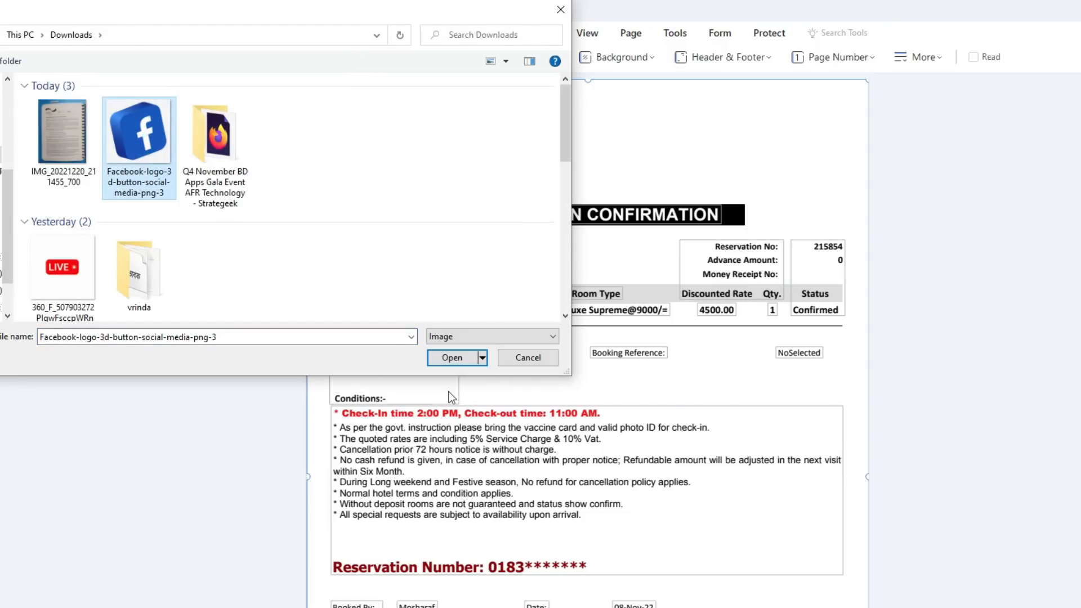
click(451, 357)
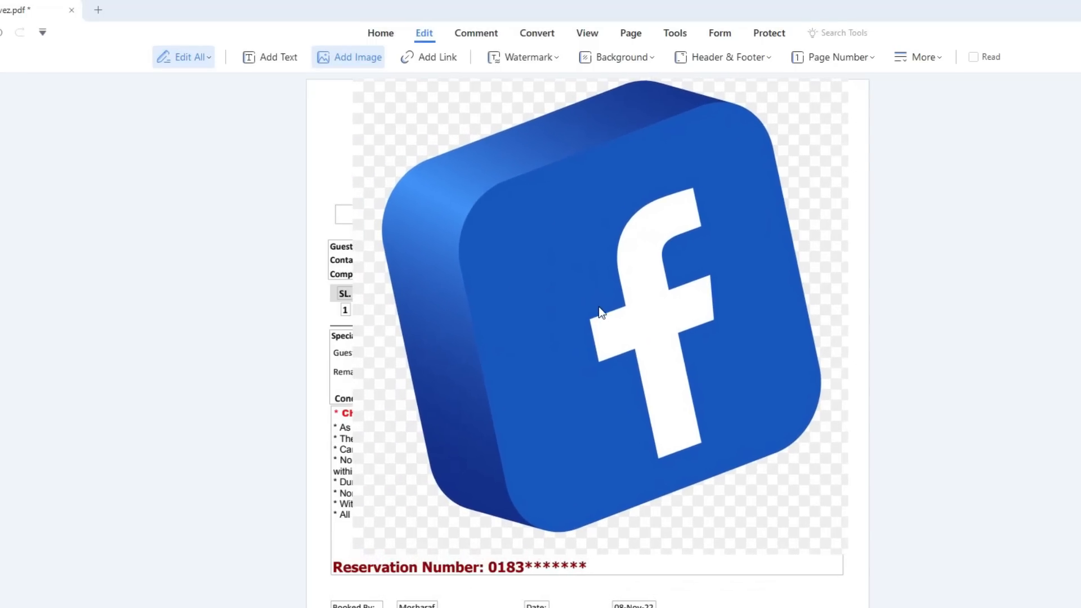
click(593, 306)
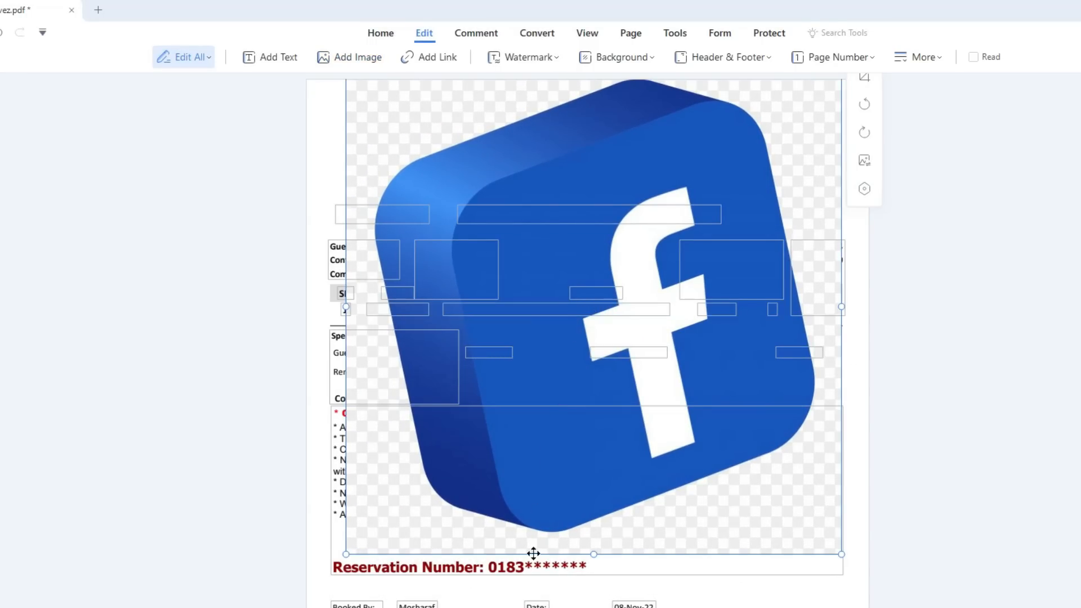
Shrink the Facebook logo to fit the empty logo space centred above the reservation heading
drag(345, 556, 567, 161)
click(607, 175)
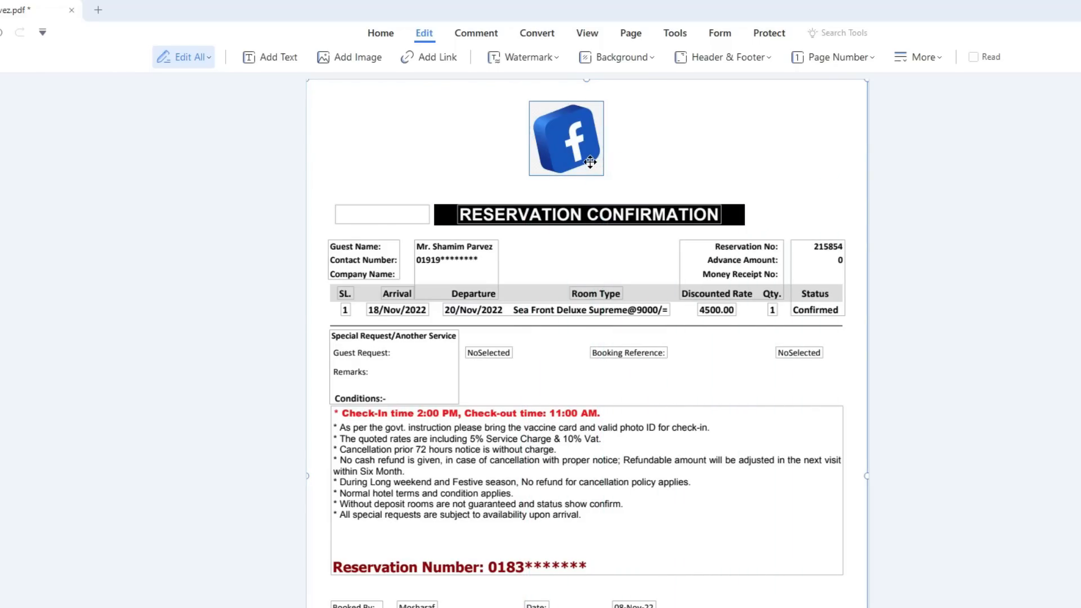
click(587, 162)
drag(605, 176, 621, 193)
click(464, 147)
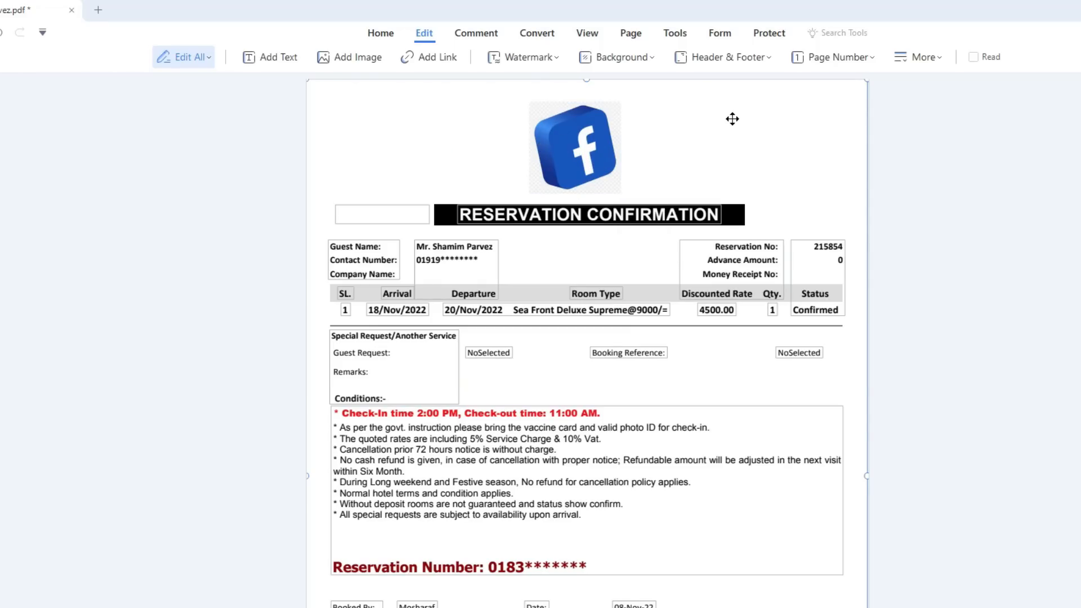
Change the text colour of the RESERVATION CONFIRMATION heading to red
click(492, 216)
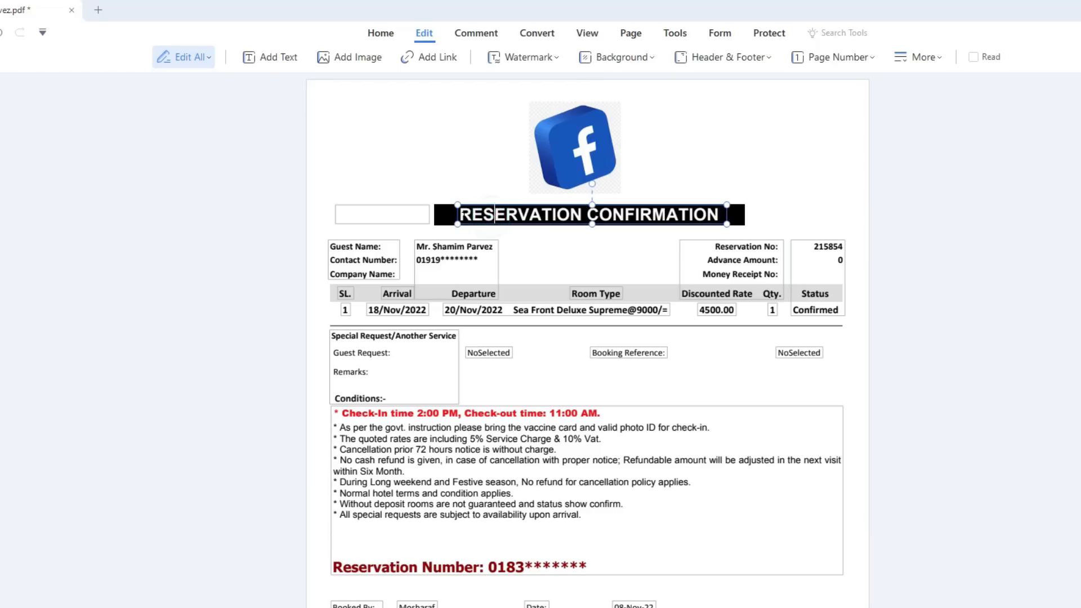
drag(459, 214, 721, 215)
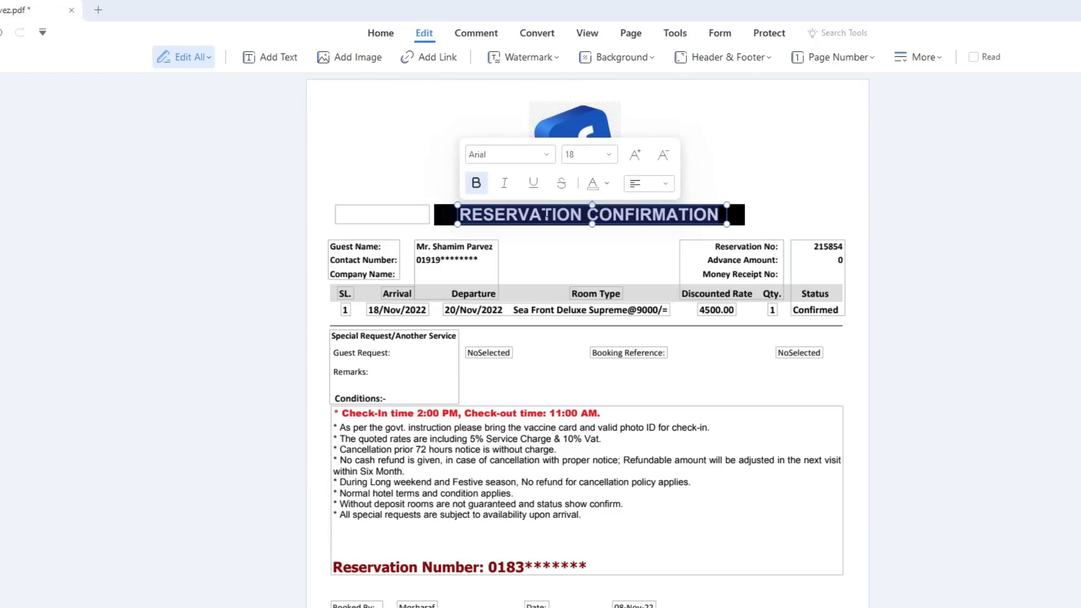
click(607, 185)
click(604, 300)
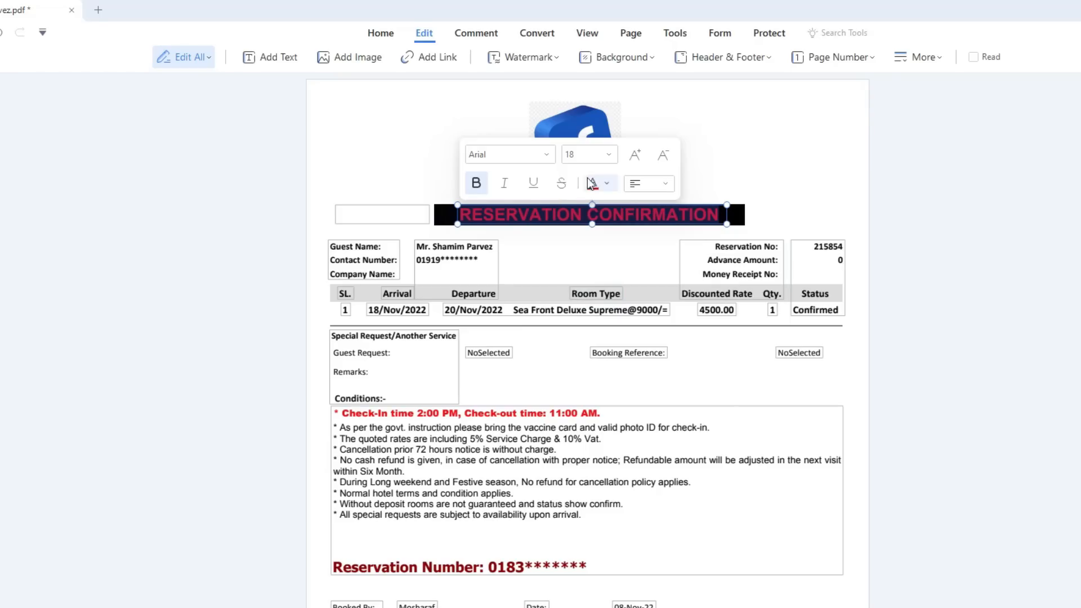
Set the RESERVATION CONFIRMATION heading to the Bauhaus 93 font at size 22
click(545, 157)
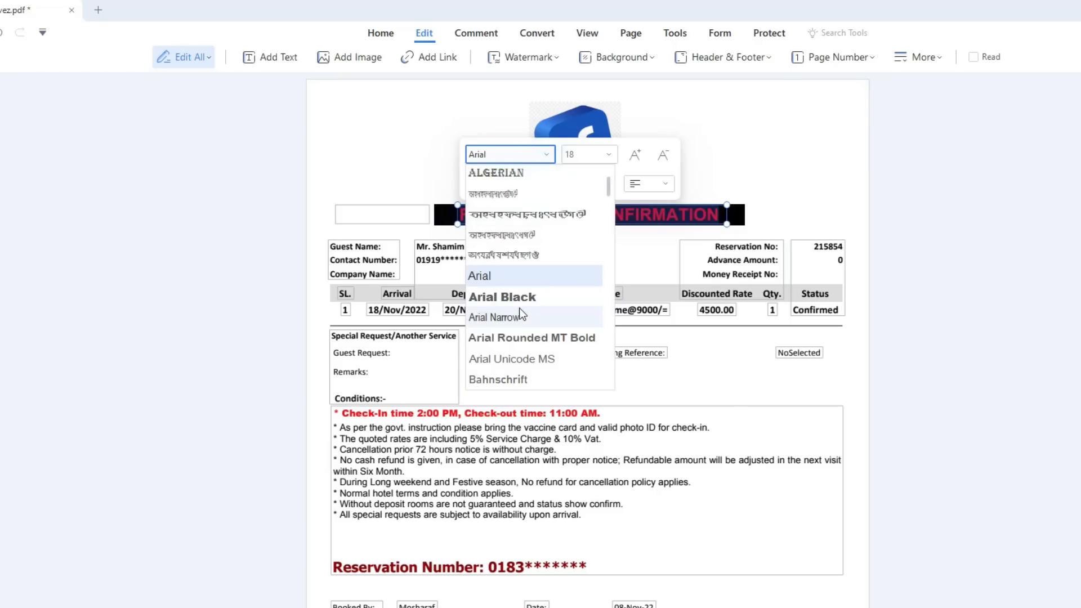
scroll(520, 314, down, 3)
click(507, 338)
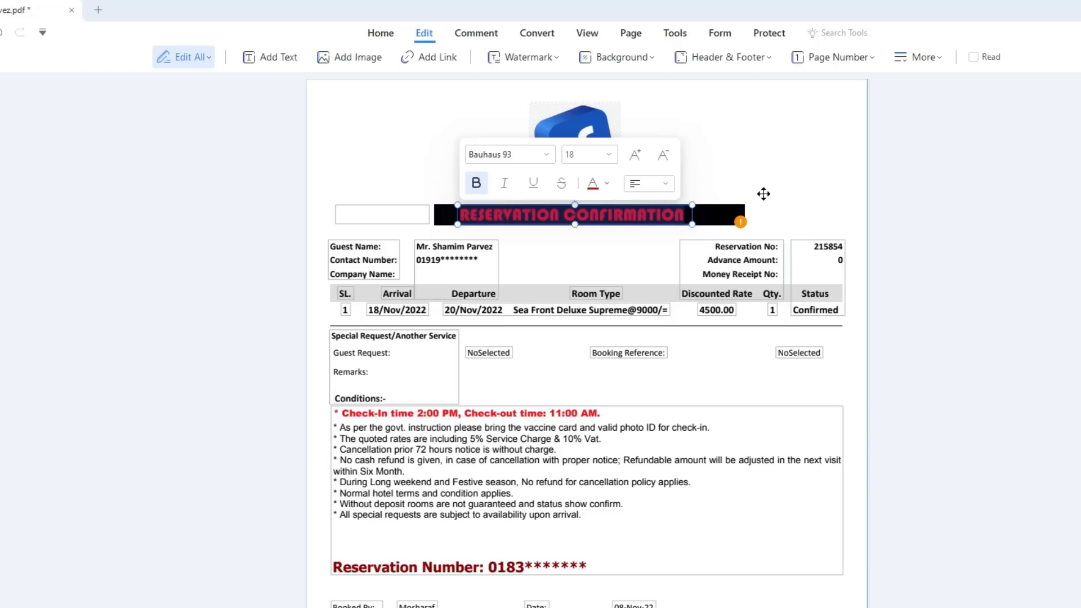
click(606, 157)
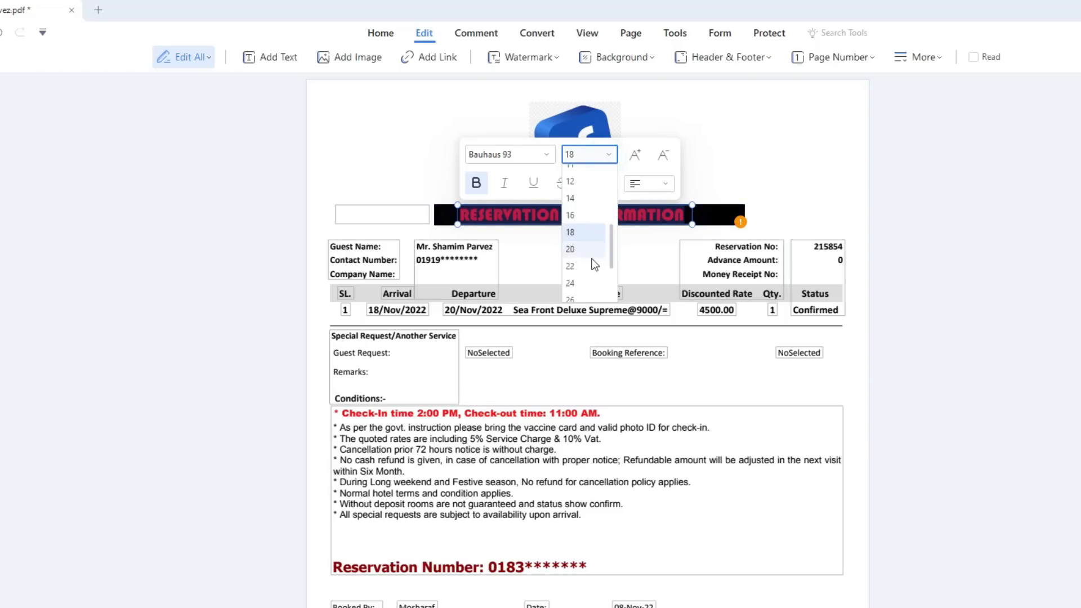
click(584, 270)
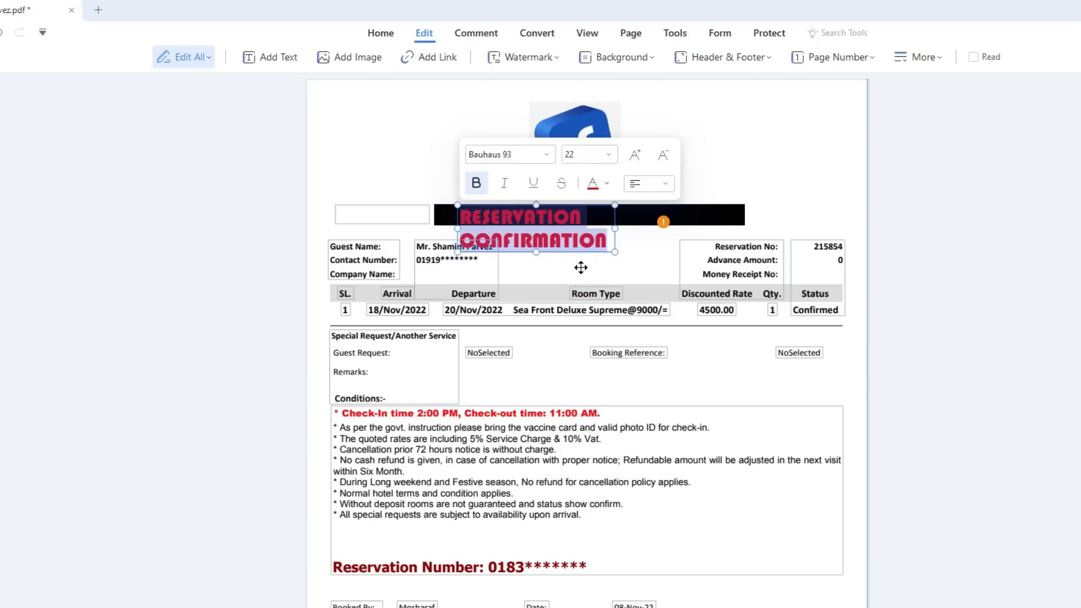
click(615, 232)
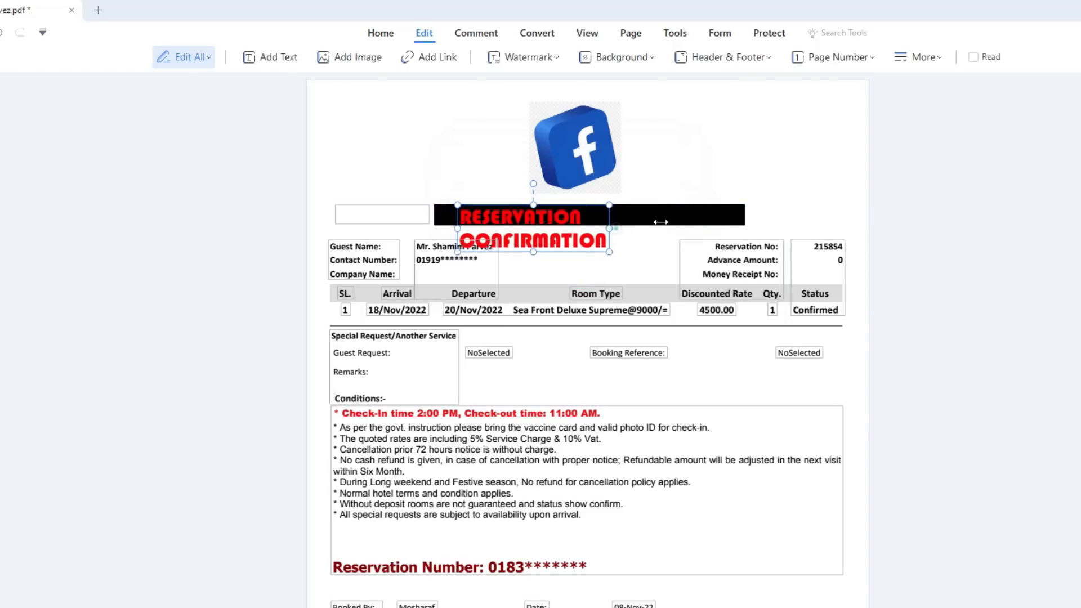
click(734, 189)
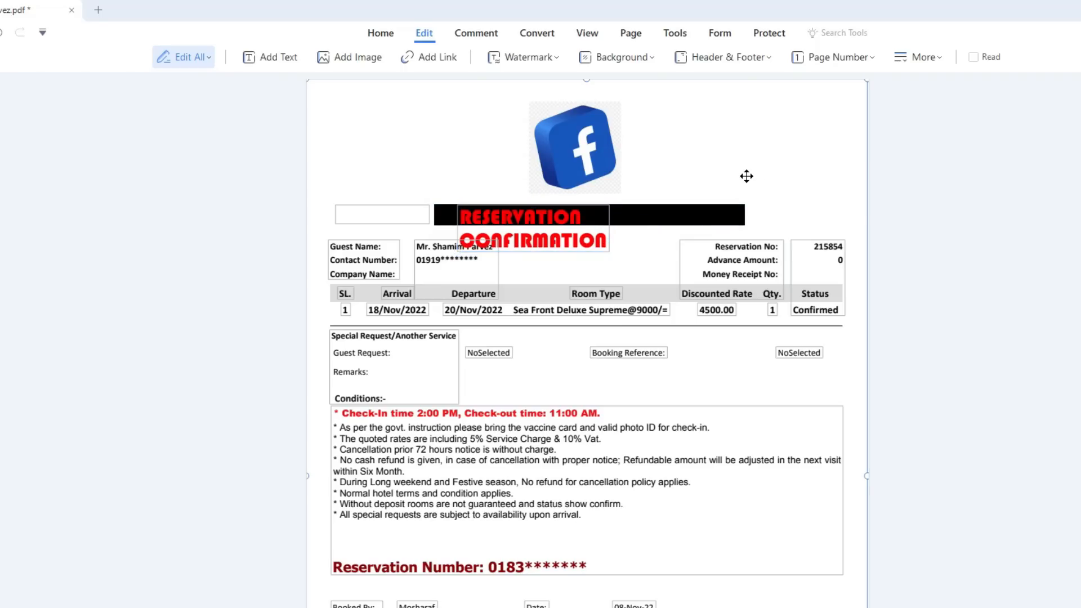
Underline the words "hours notice is without charge." in the cancellation condition
drag(430, 450, 558, 449)
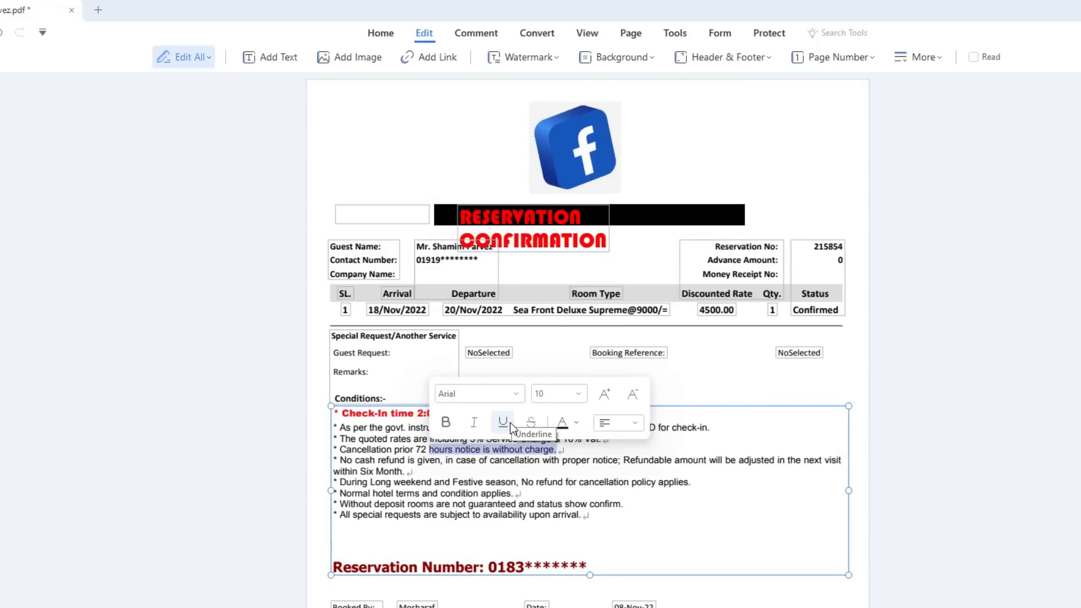
click(503, 423)
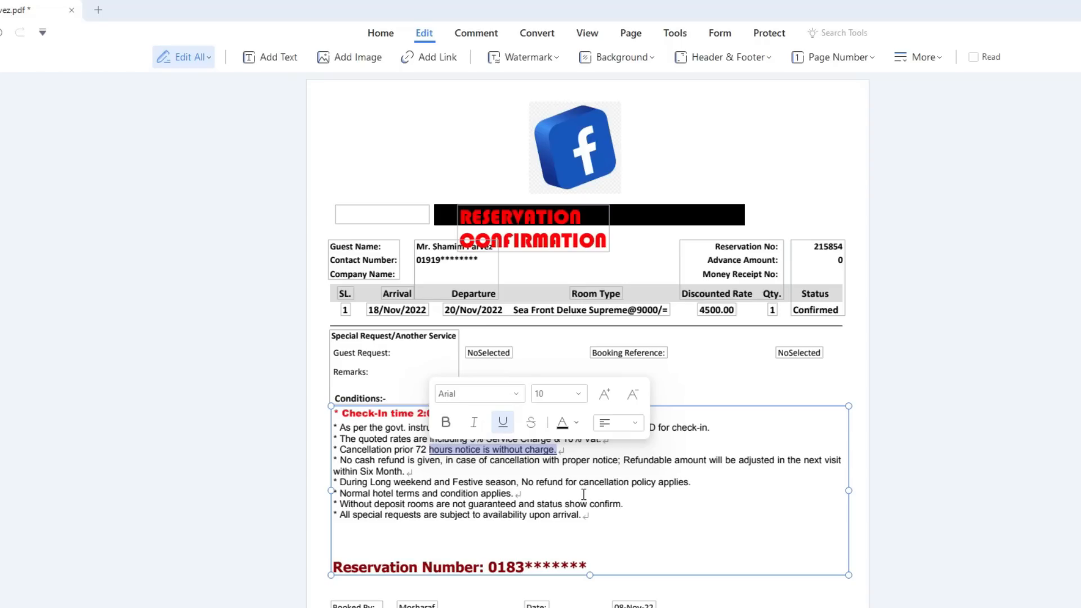
drag(457, 493, 513, 494)
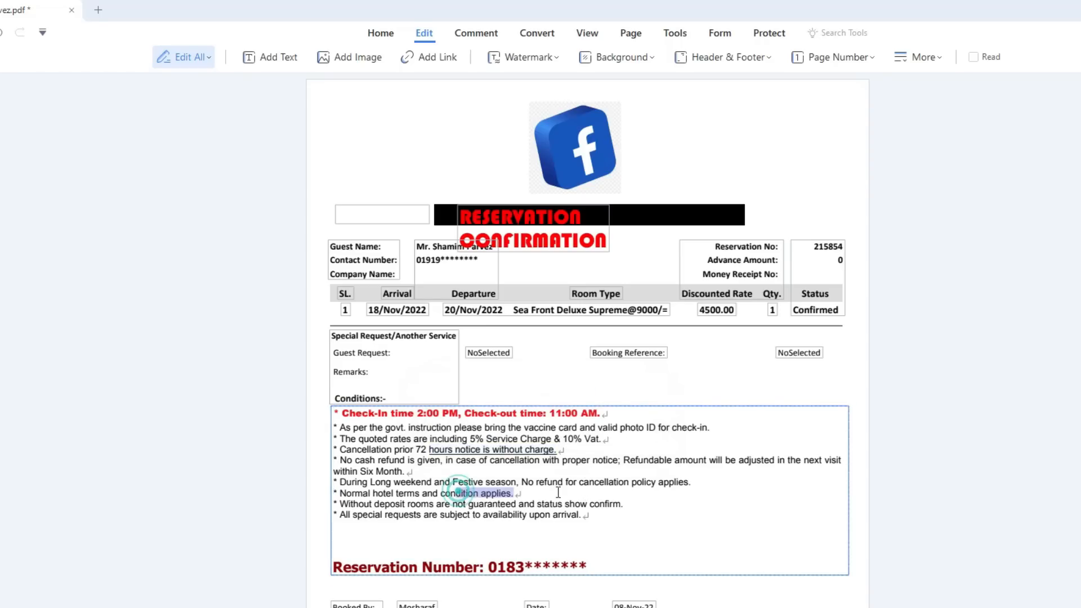
scroll(563, 494, down, 1)
scroll(612, 493, up, 1)
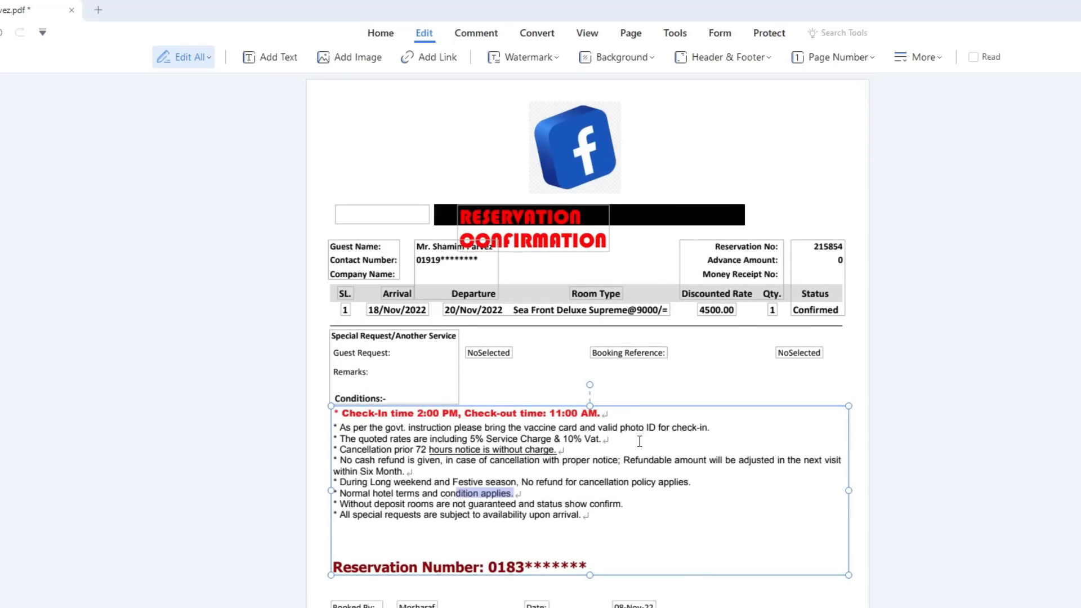
Change the amount after "Sea Front Deluxe Supreme@" in the room type entry to 300
click(630, 310)
drag(637, 310, 657, 310)
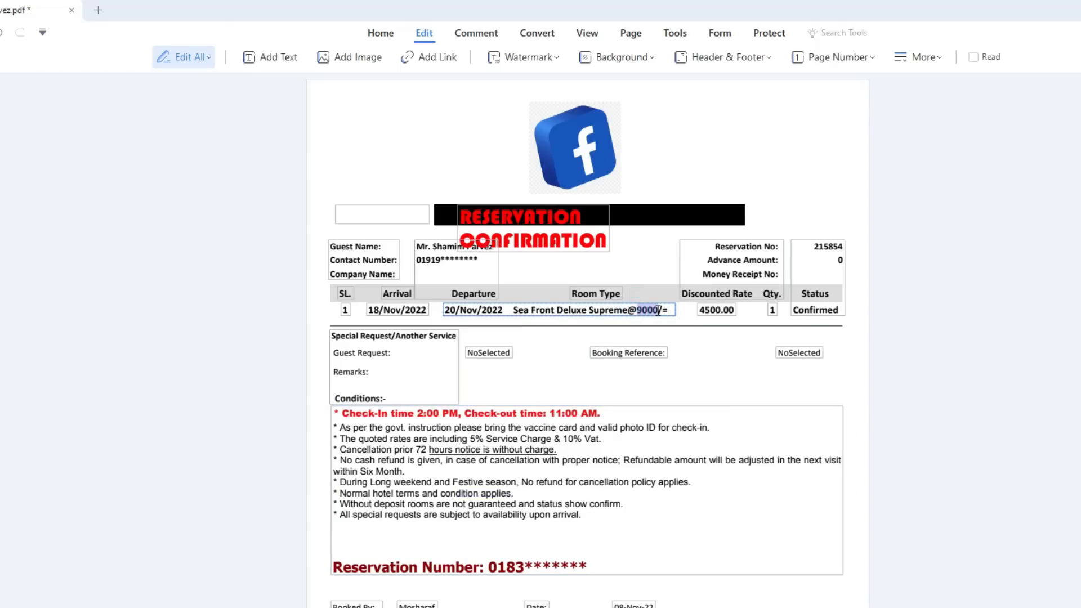
text(300)
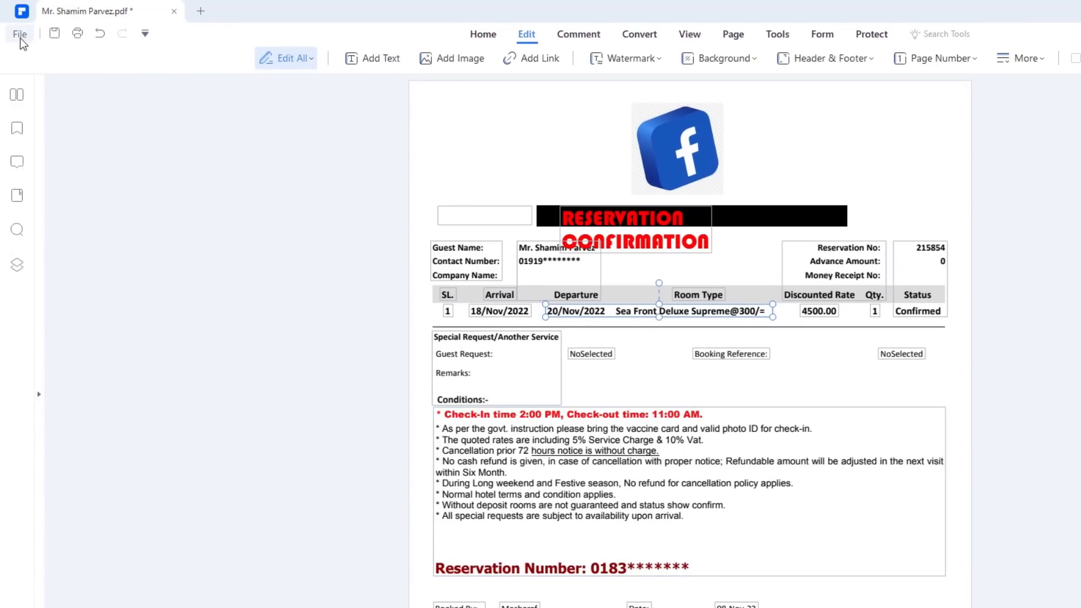
Save the edited PDF as a new file named 99999999 in the Downloads folder
click(20, 34)
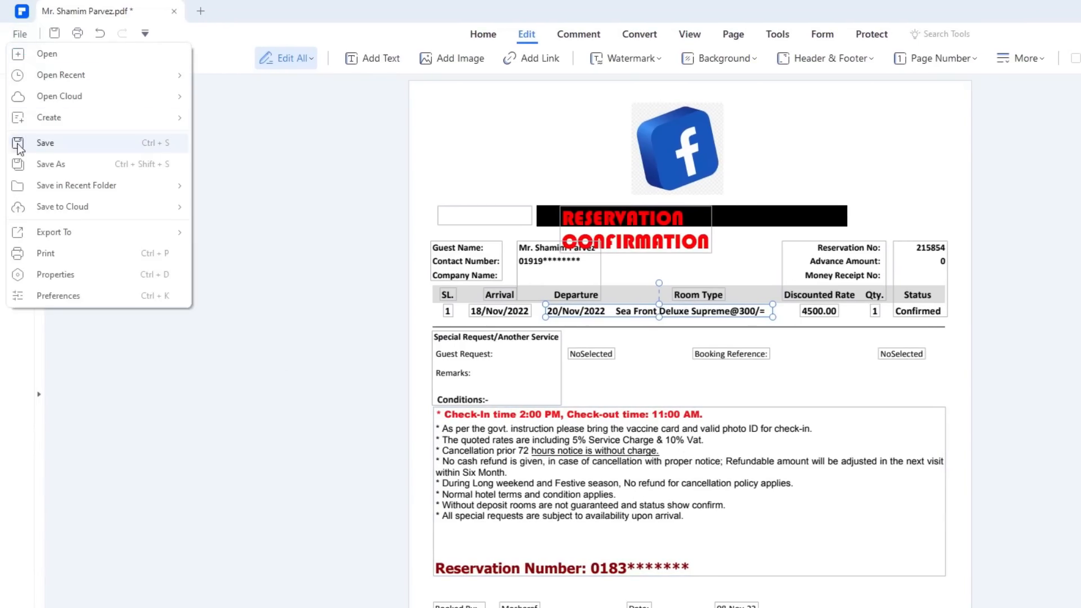
click(49, 164)
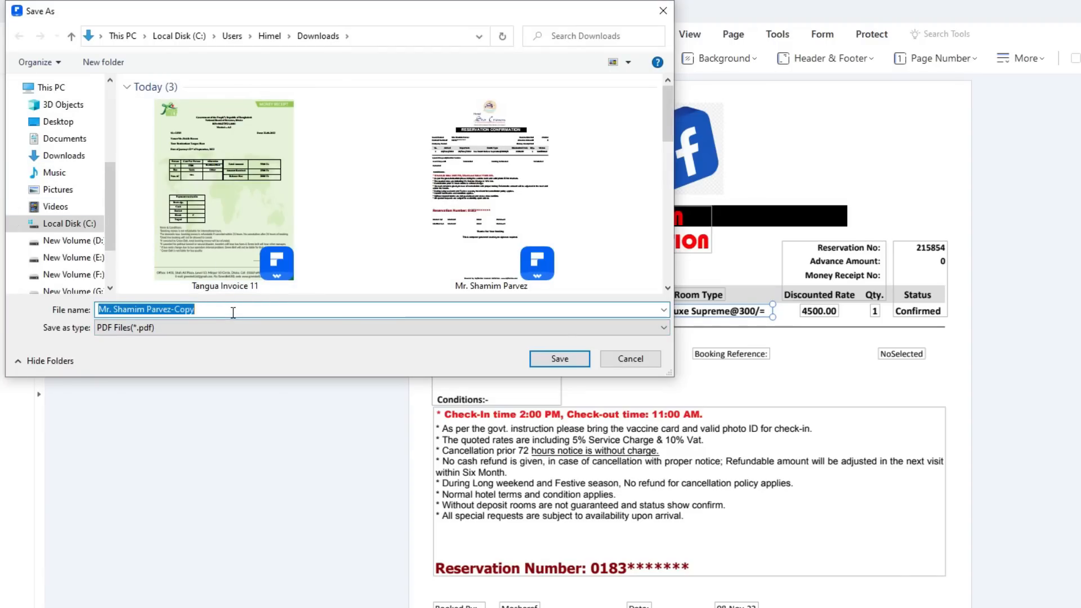
text(99999999)
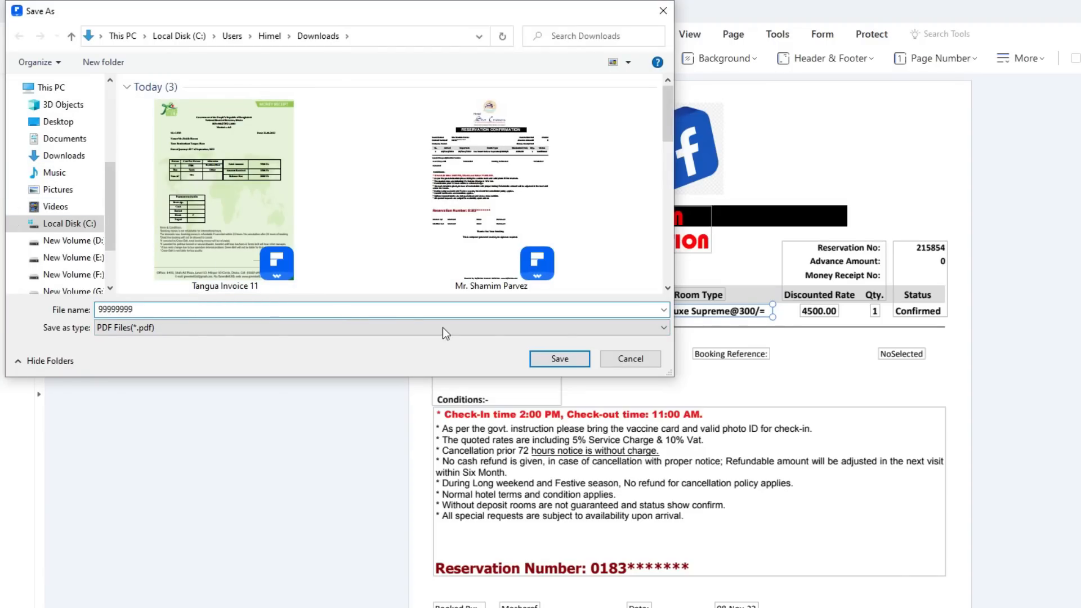
click(560, 359)
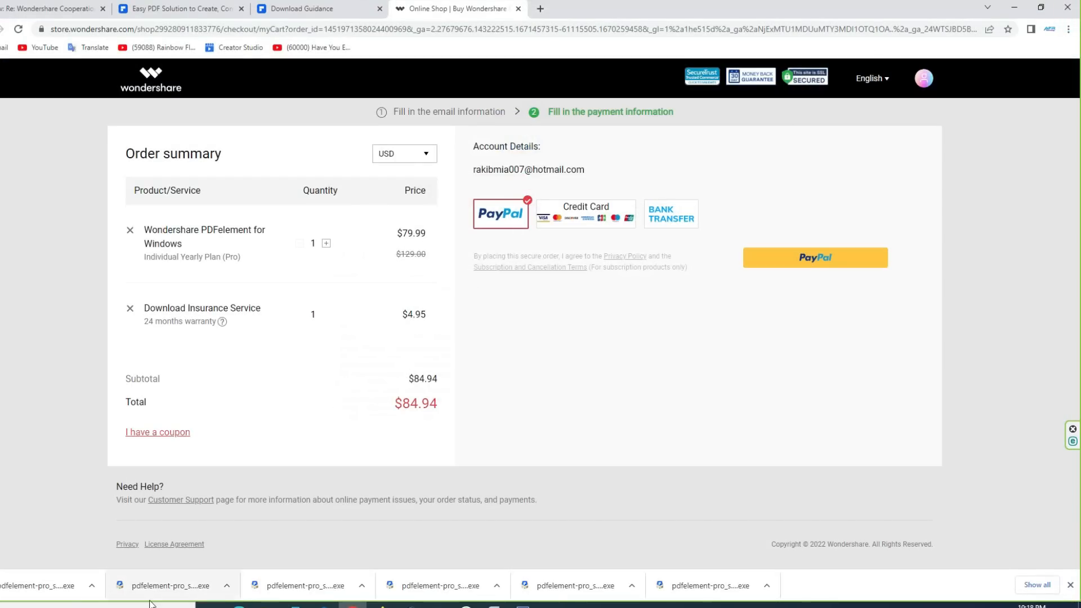
Open the saved 99999999 PDF from the Downloads folder and examine its edited page
click(268, 605)
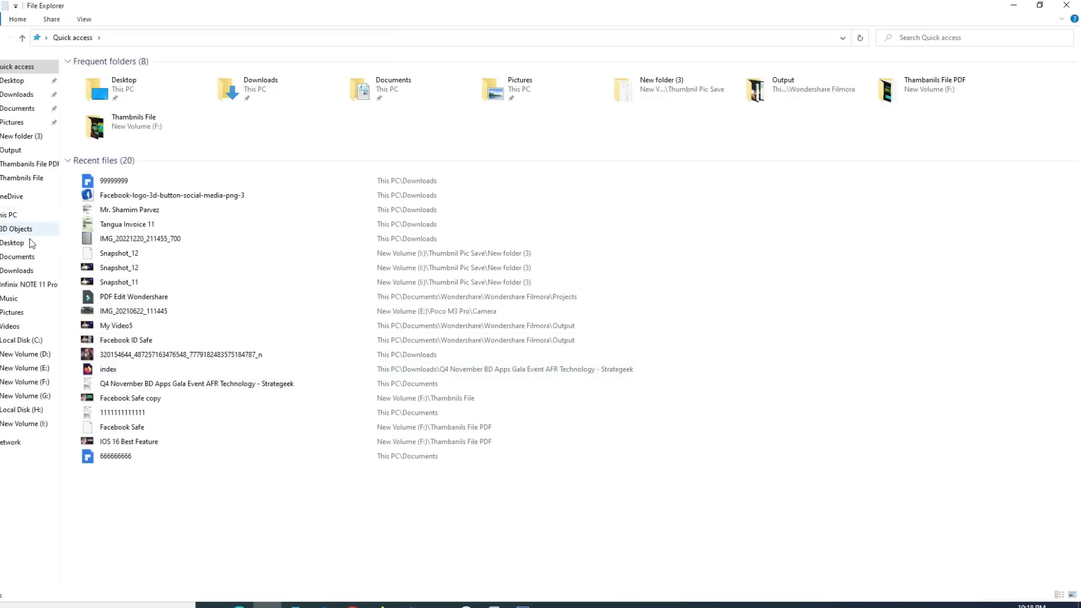
click(23, 271)
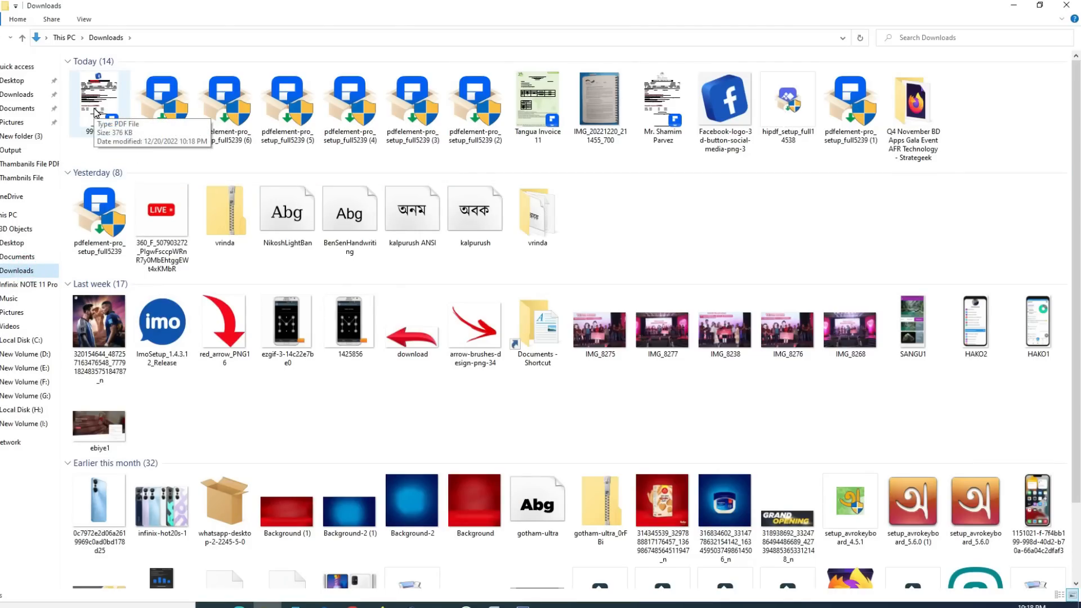
double_click(95, 112)
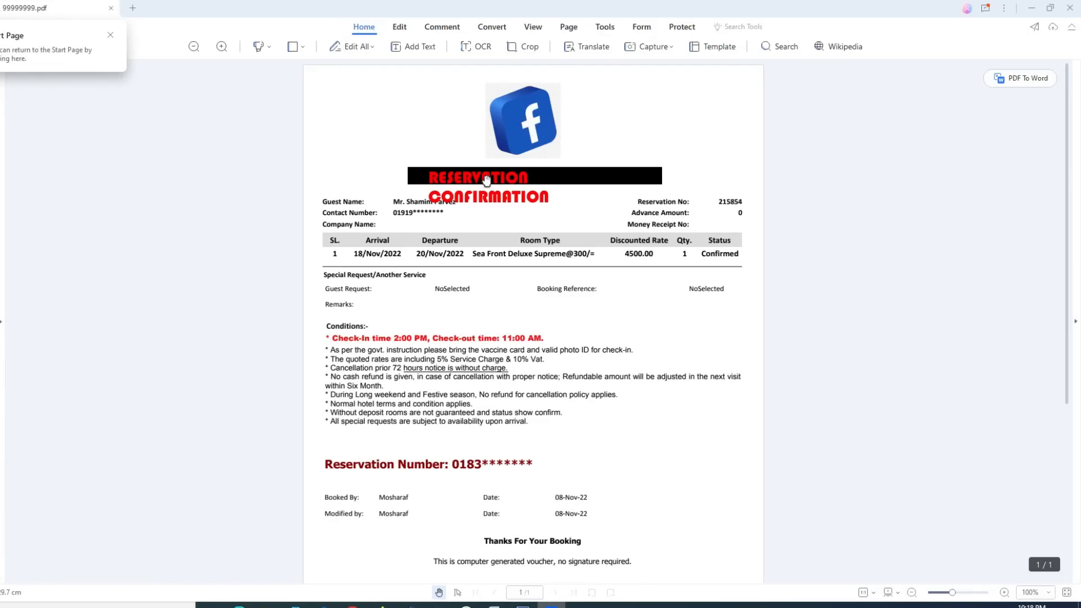
scroll(414, 351, down, 2)
scroll(414, 351, down, 1)
scroll(413, 352, up, 3)
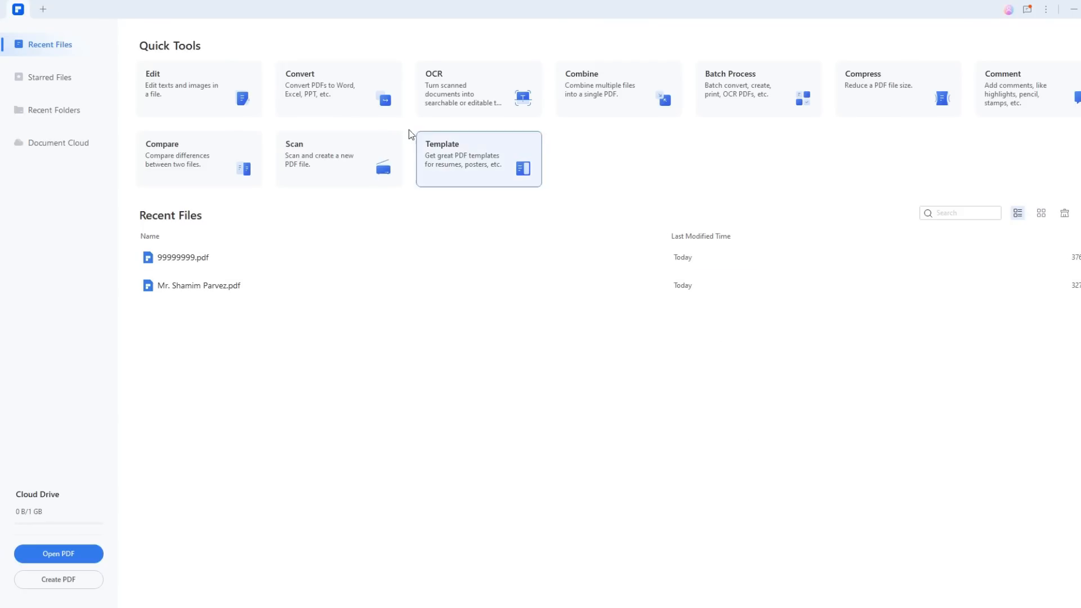
Convert the original hotel reservation PDF from the Downloads folder to a Word (.docx) document
click(314, 86)
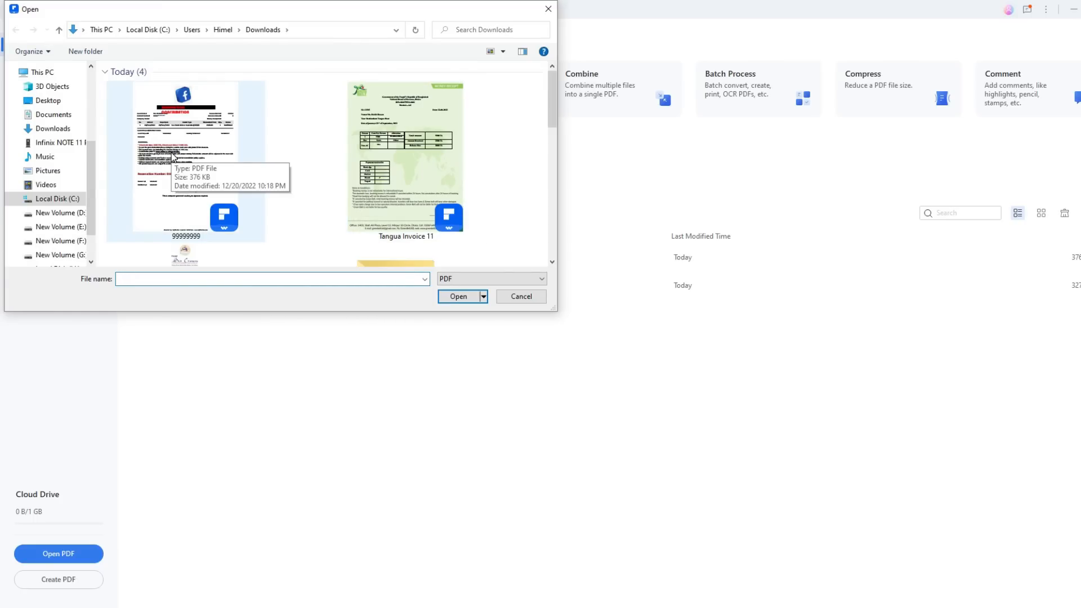
scroll(240, 151, down, 2)
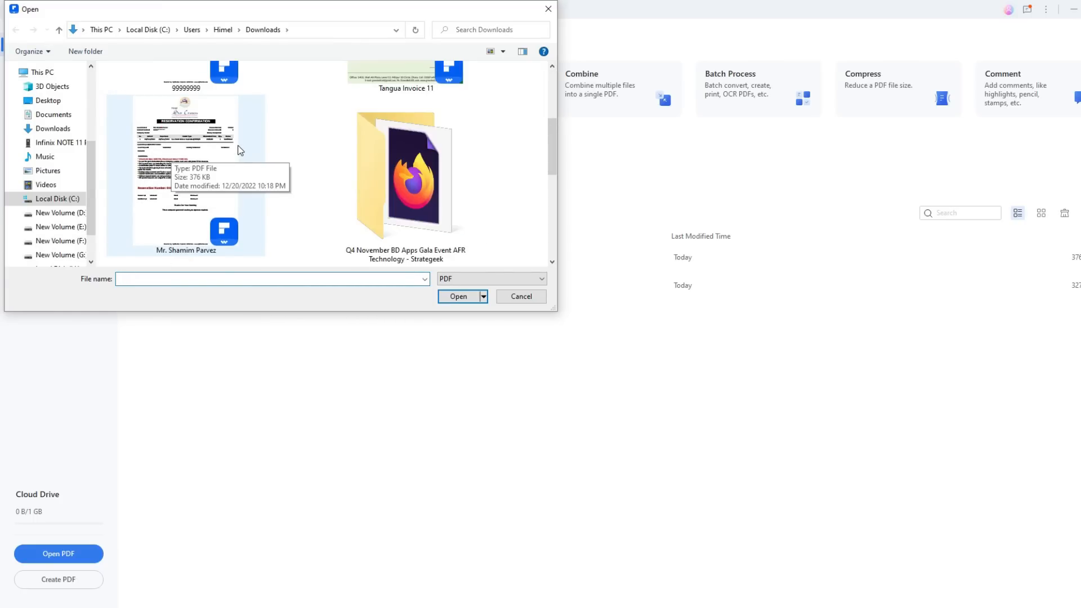
click(180, 158)
click(458, 297)
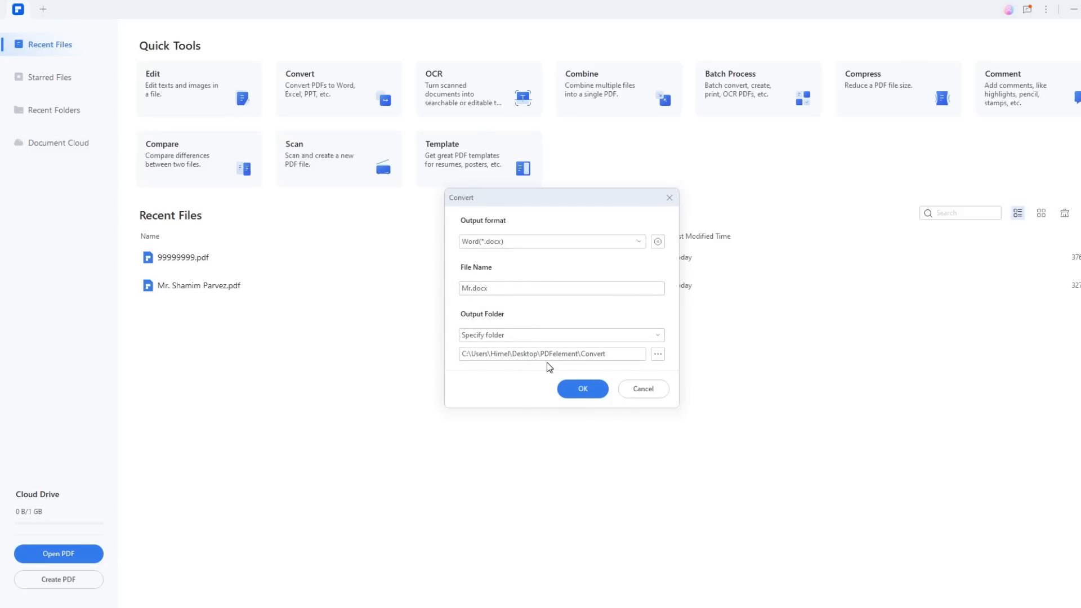
click(580, 390)
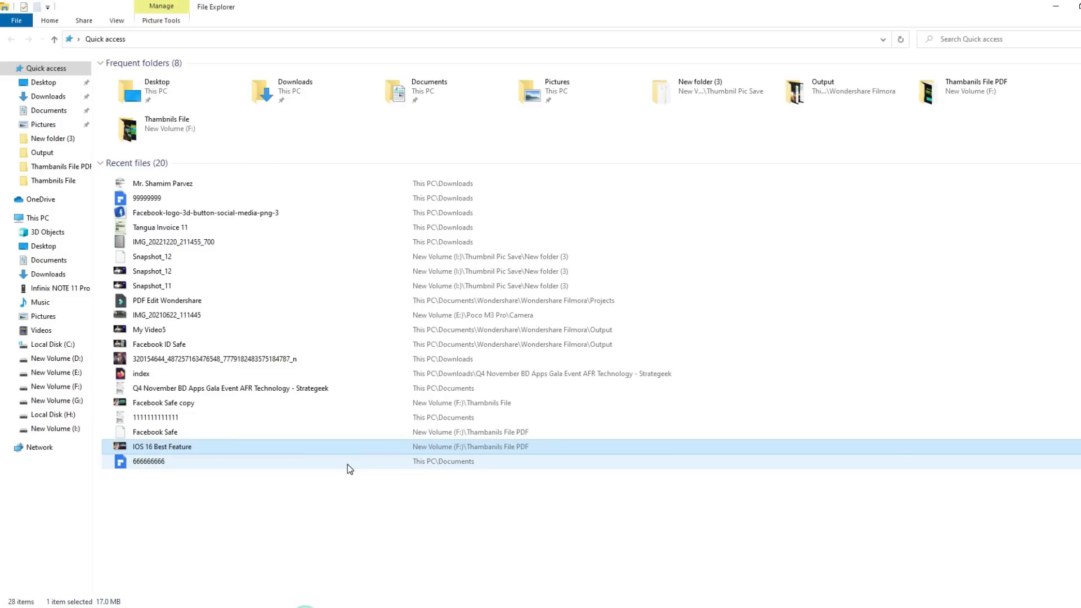
Open the converted Mr_1 Word document from the Videos folder and examine its layout and text
click(45, 332)
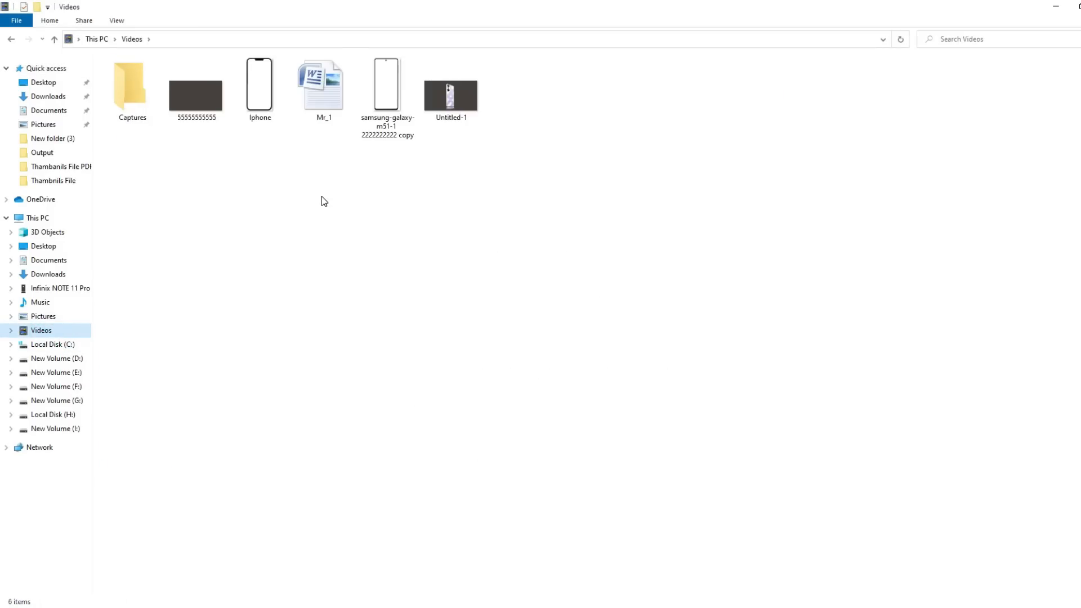
double_click(324, 99)
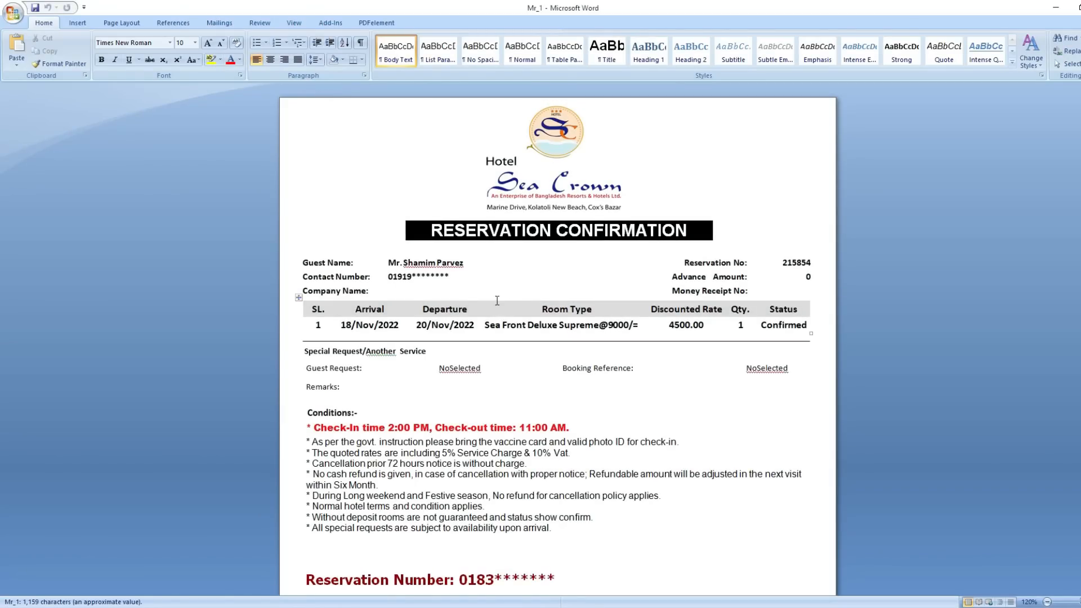
click(540, 230)
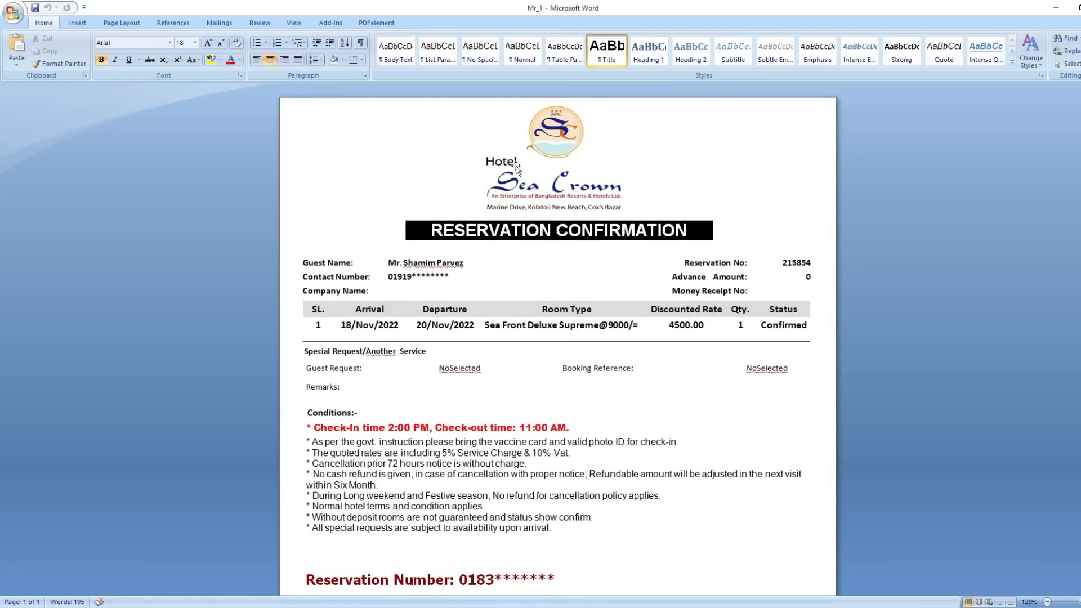
scroll(598, 299, down, 9)
scroll(588, 327, up, 7)
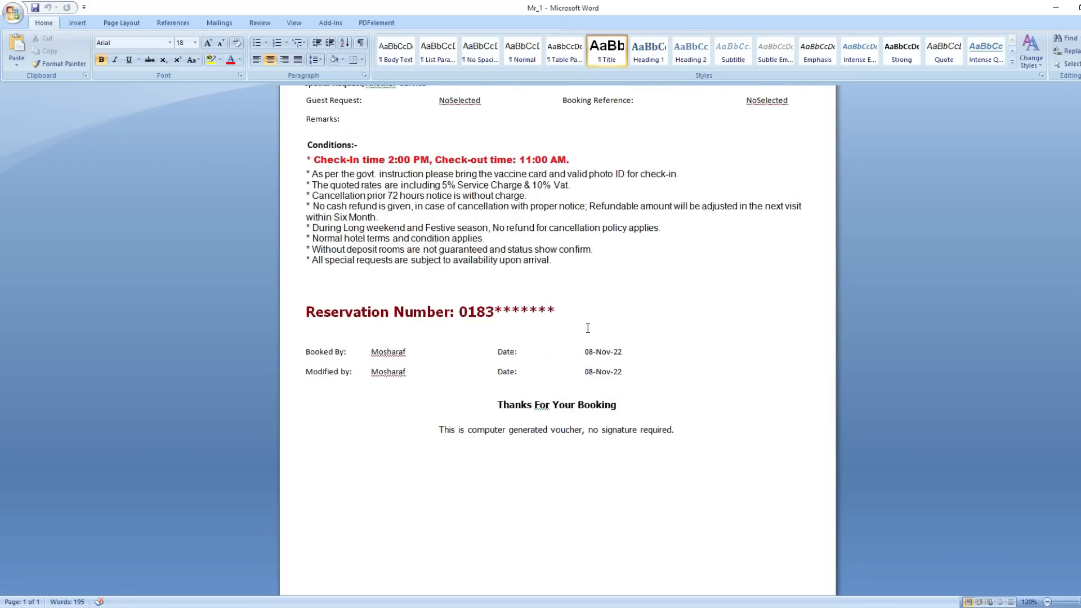
Try editing the room type entry by deleting the characters between "Delux" and "me@9000/="
drag(466, 257, 600, 259)
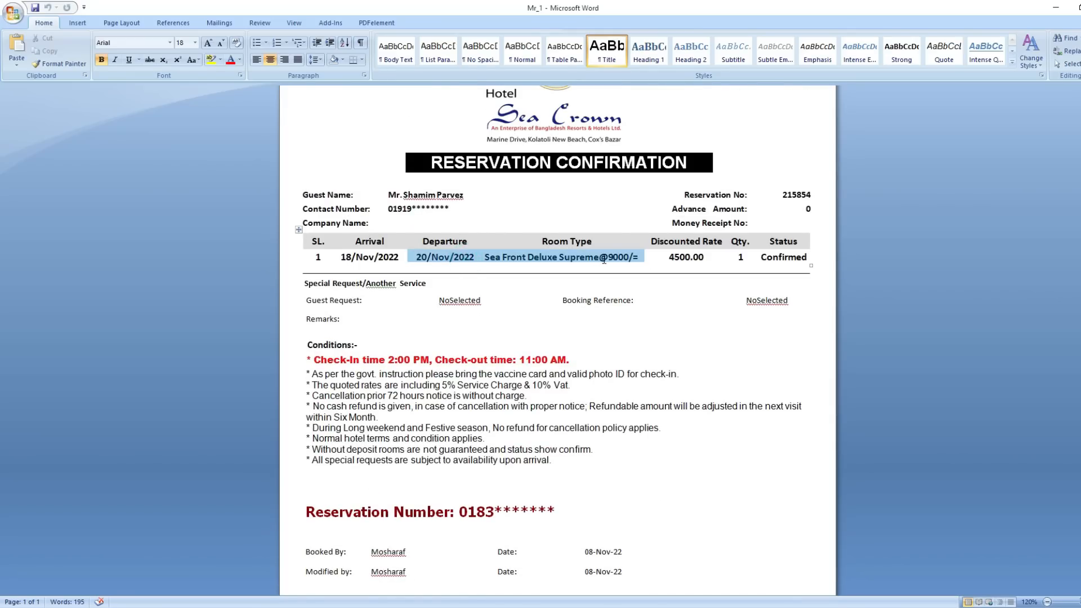
click(585, 258)
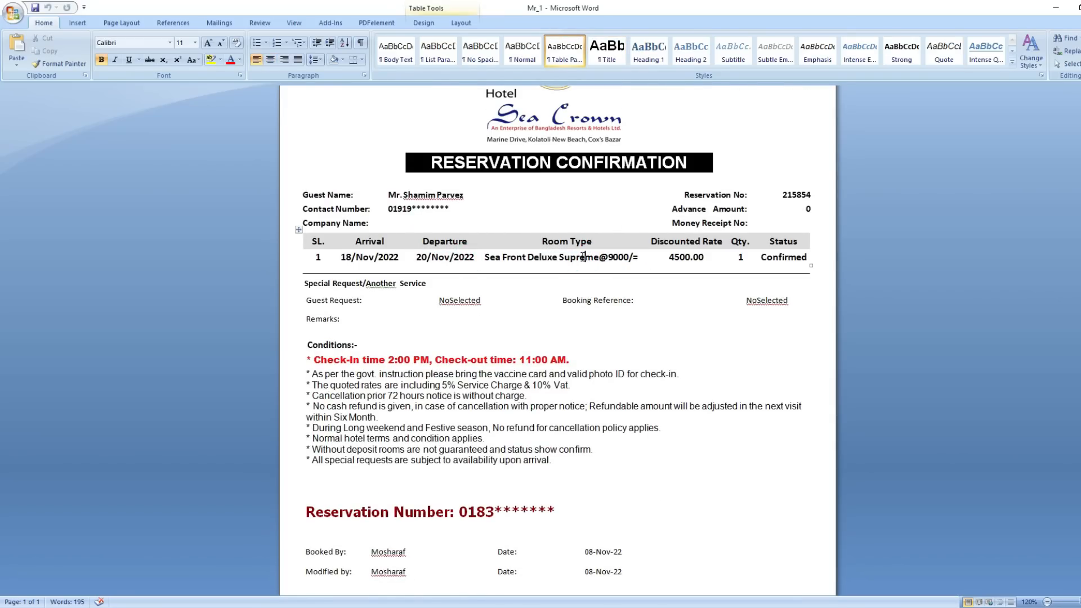
key(BackSpace)
key(BackSpace)
key(BackSpace)
key(BackSpace)
key(BackSpace)
key(BackSpace)
key(BackSpace)
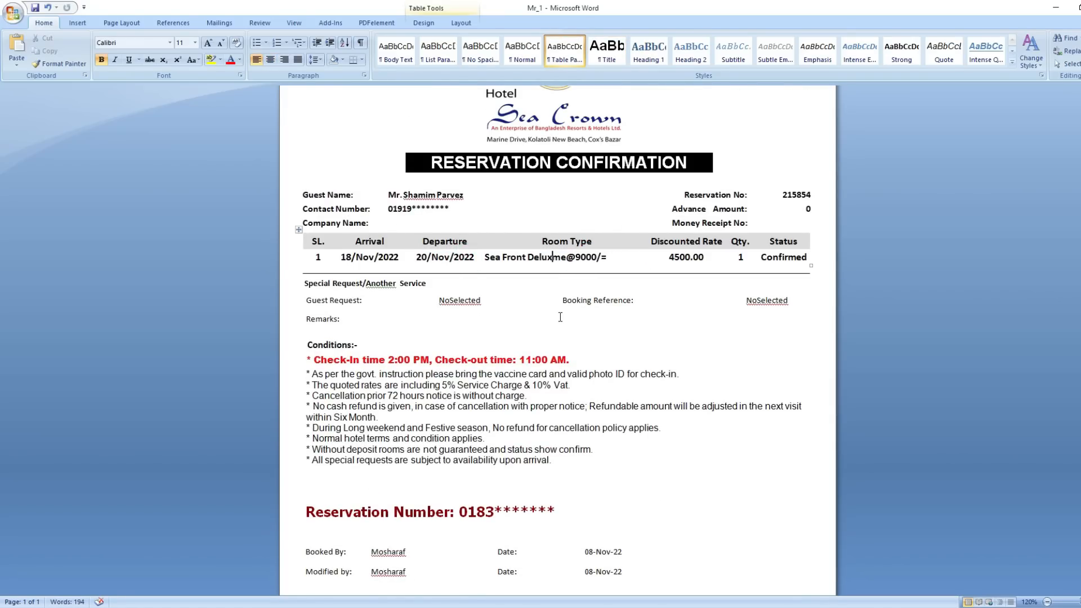
scroll(560, 317, up, 2)
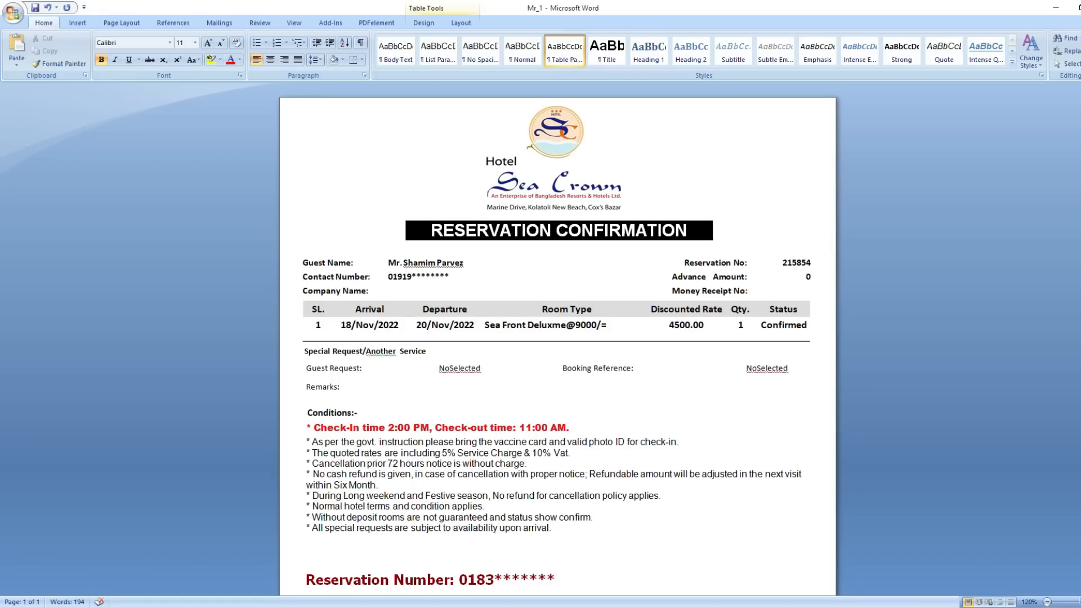
Close the Mr_1 Word document without saving its changes
key(alt+F4)
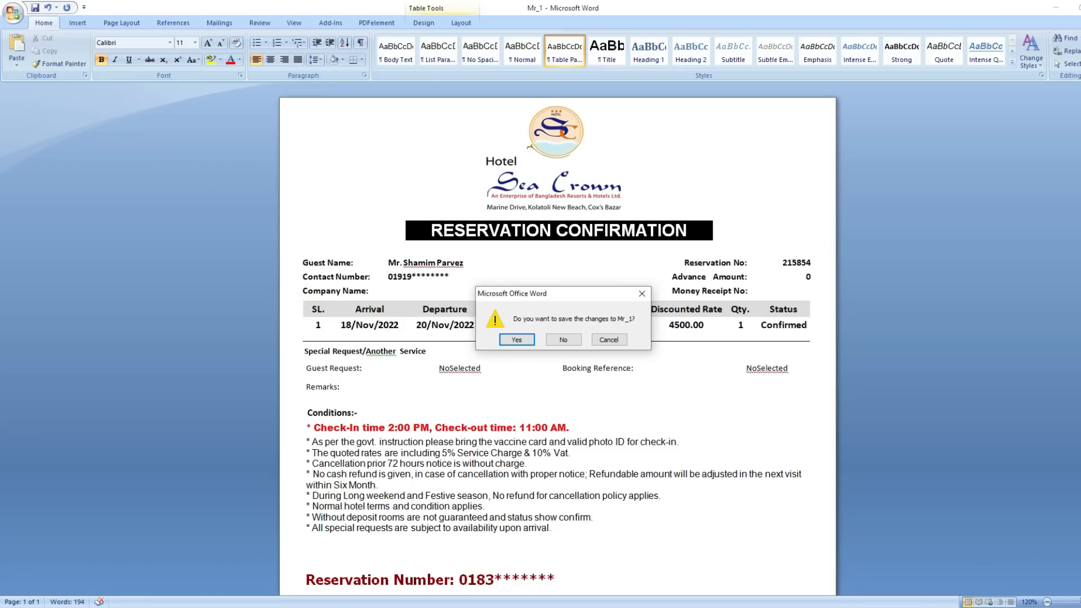
key(n)
click(691, 254)
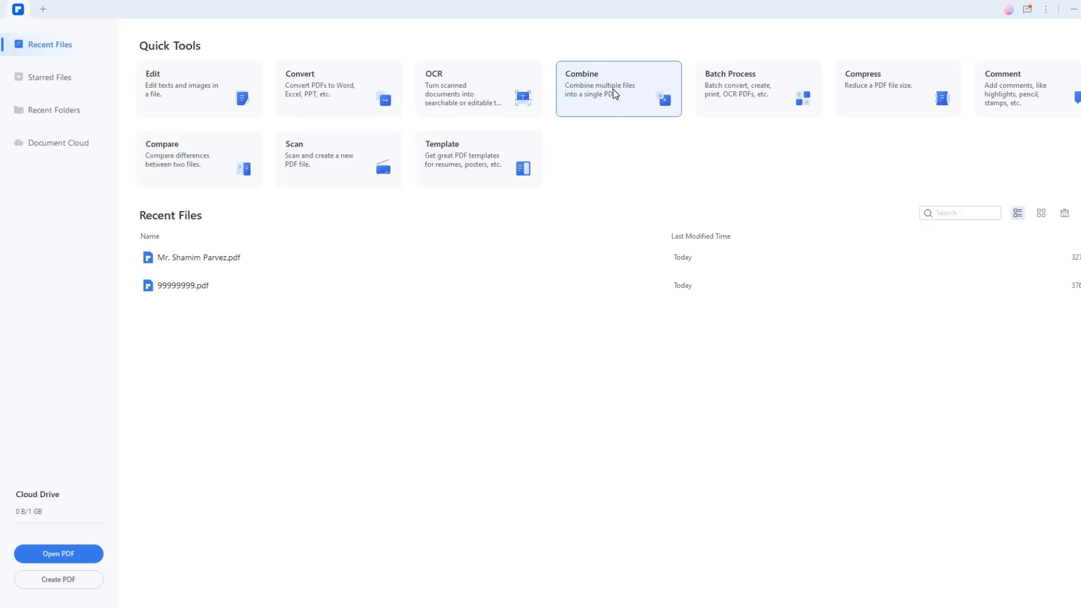
Start a Combine PDF job in PDFelement and add the 99999999 file from the Downloads folder
click(614, 89)
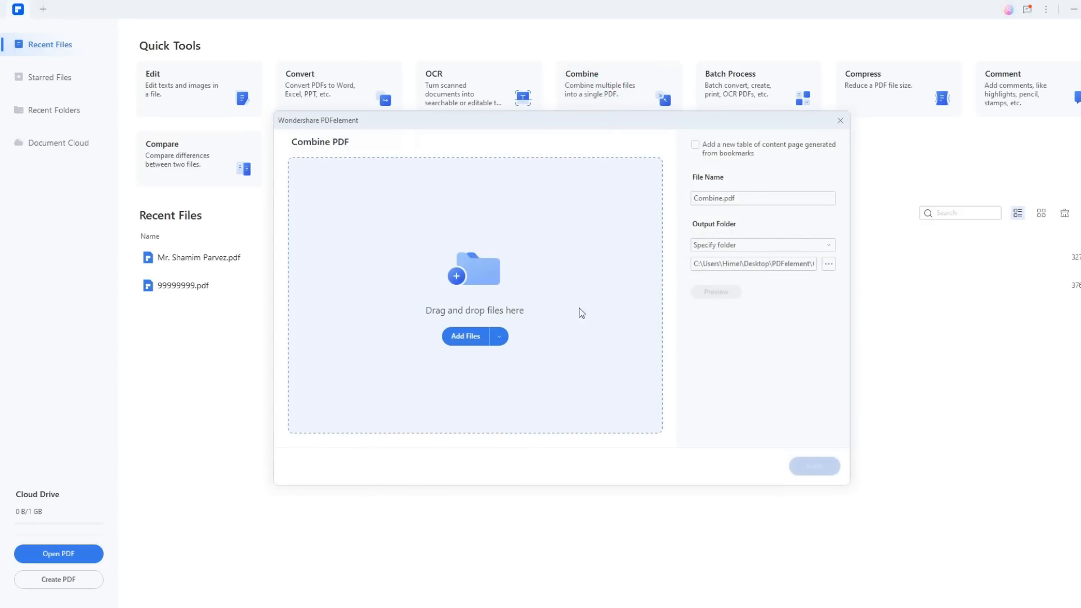
click(462, 337)
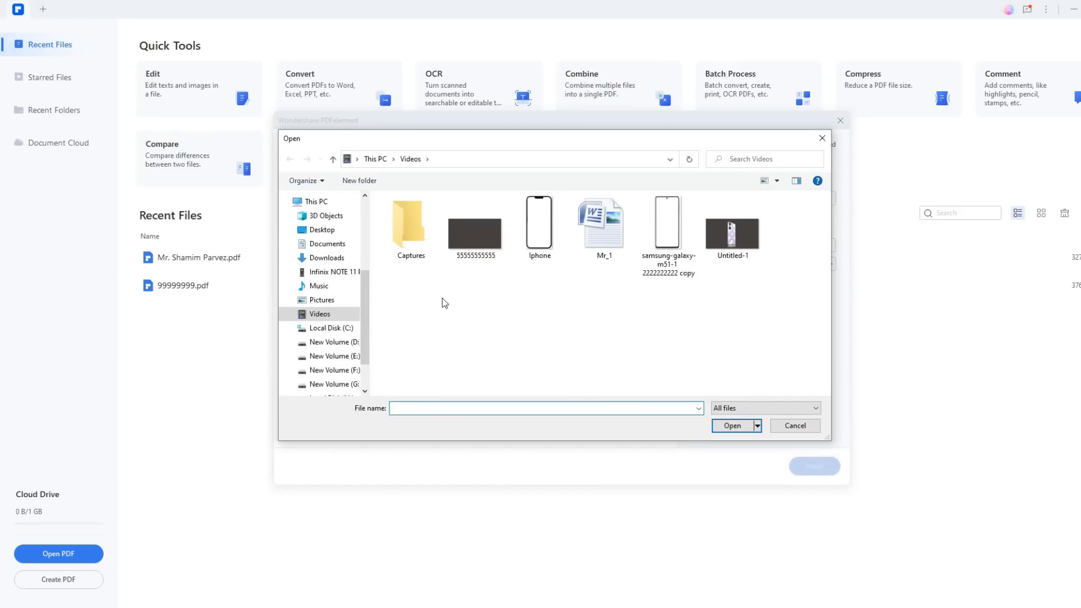
click(329, 258)
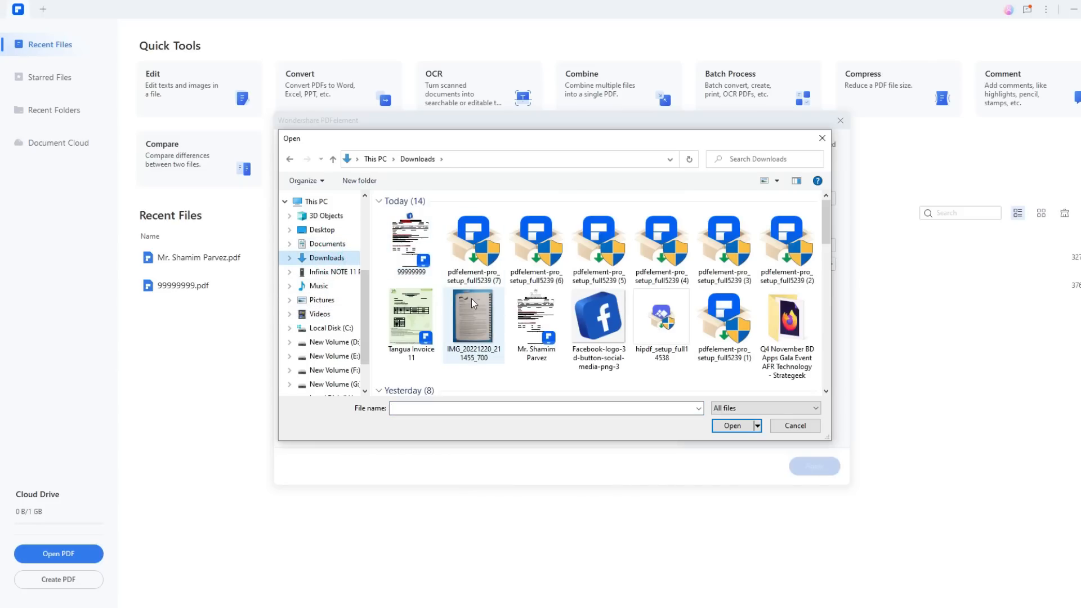
click(411, 242)
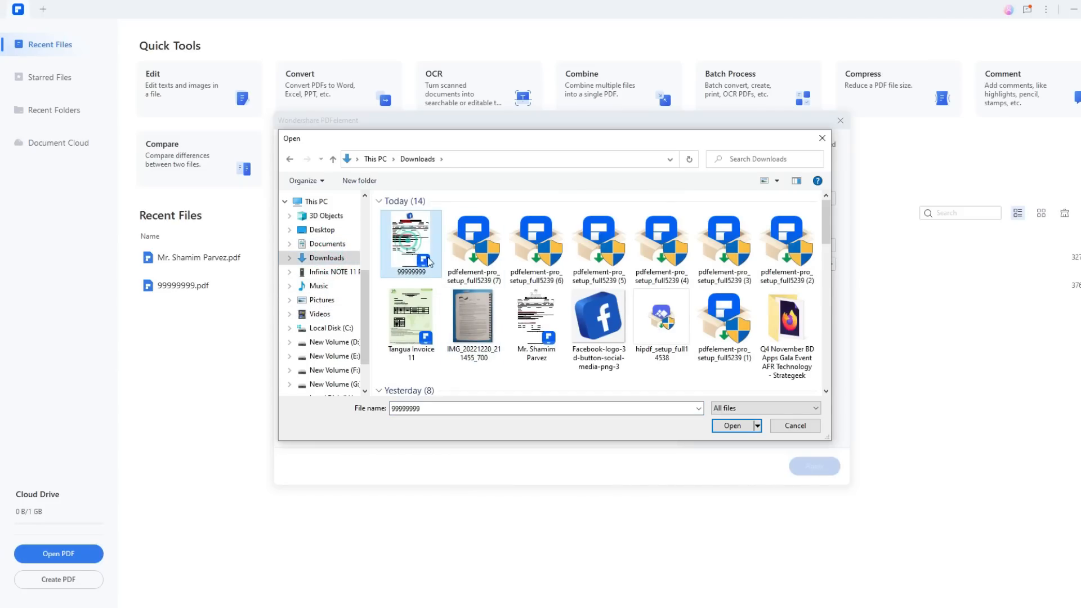
click(731, 426)
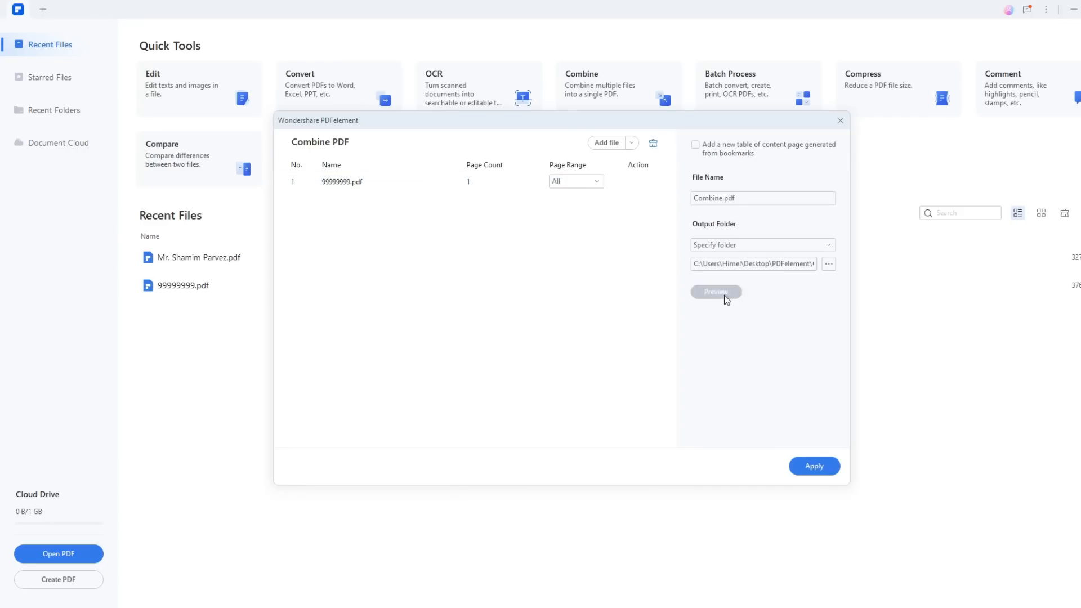
Add the Tangua Invoice 11 file to the list and merge both files into Combine.pdf
click(603, 143)
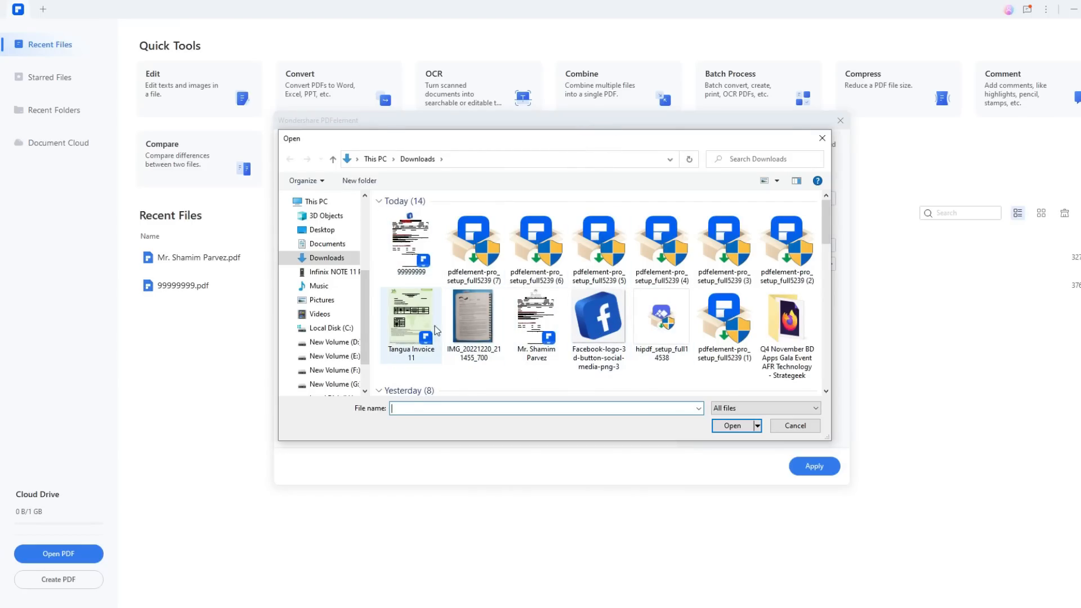
click(411, 318)
click(732, 426)
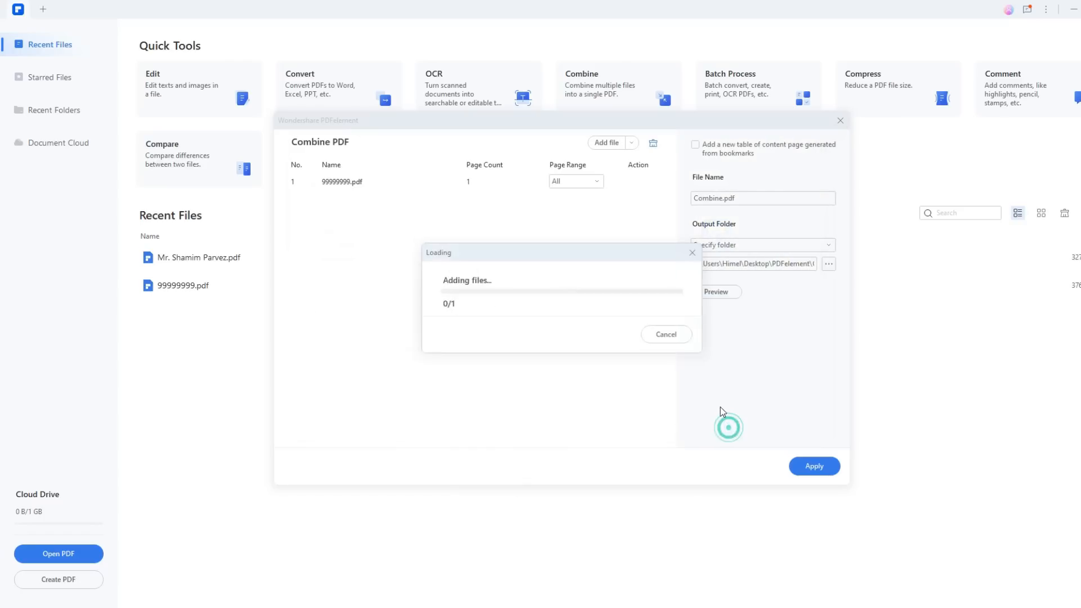
click(814, 466)
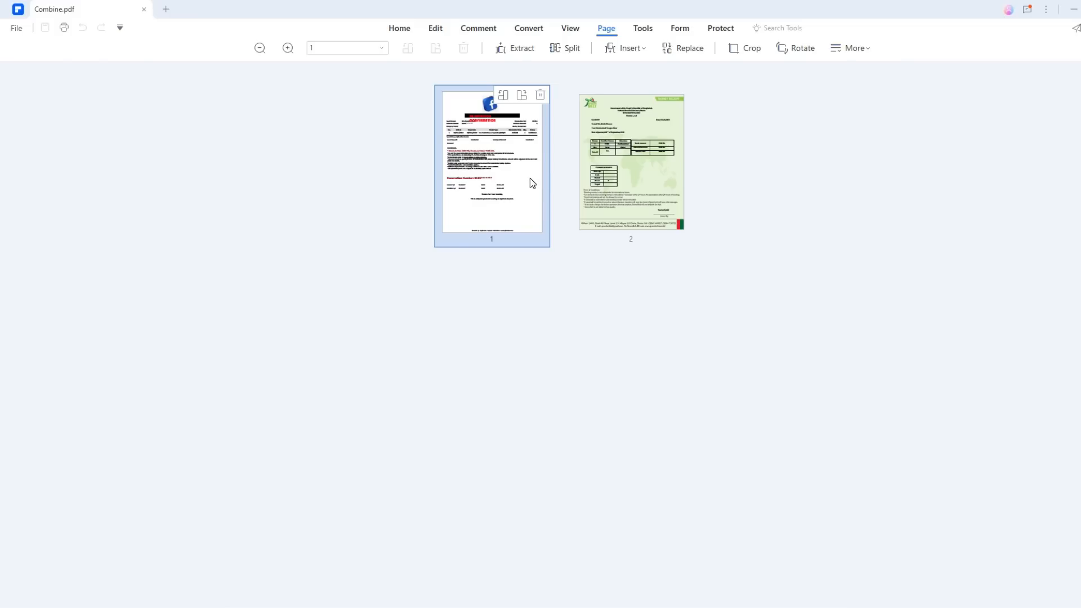
Save a copy of the merged PDF as Combine-Copy in the Music folder
click(16, 28)
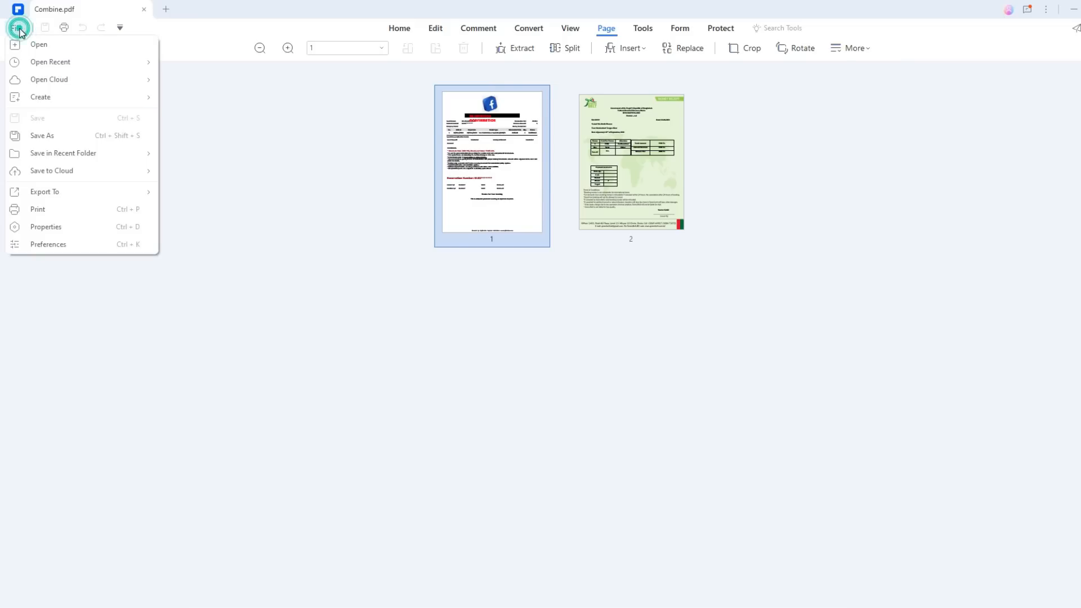
click(47, 141)
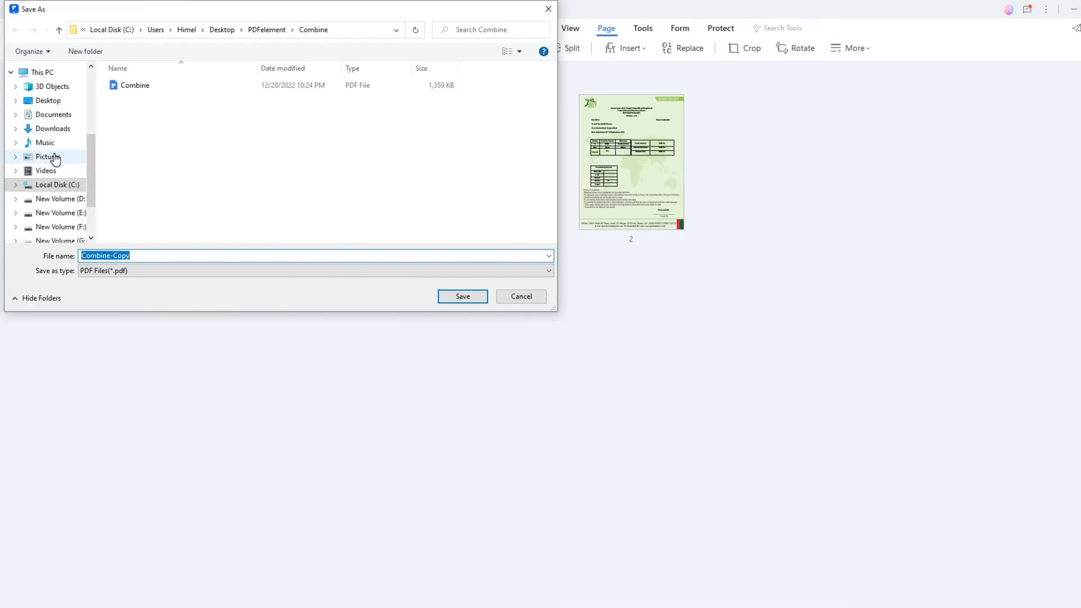
click(50, 143)
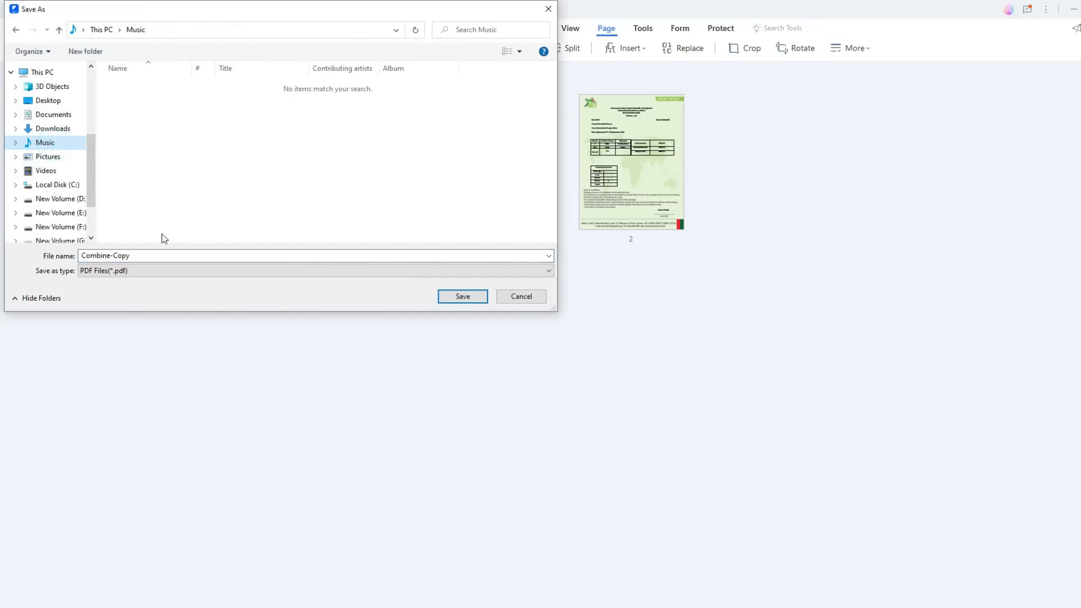
click(462, 304)
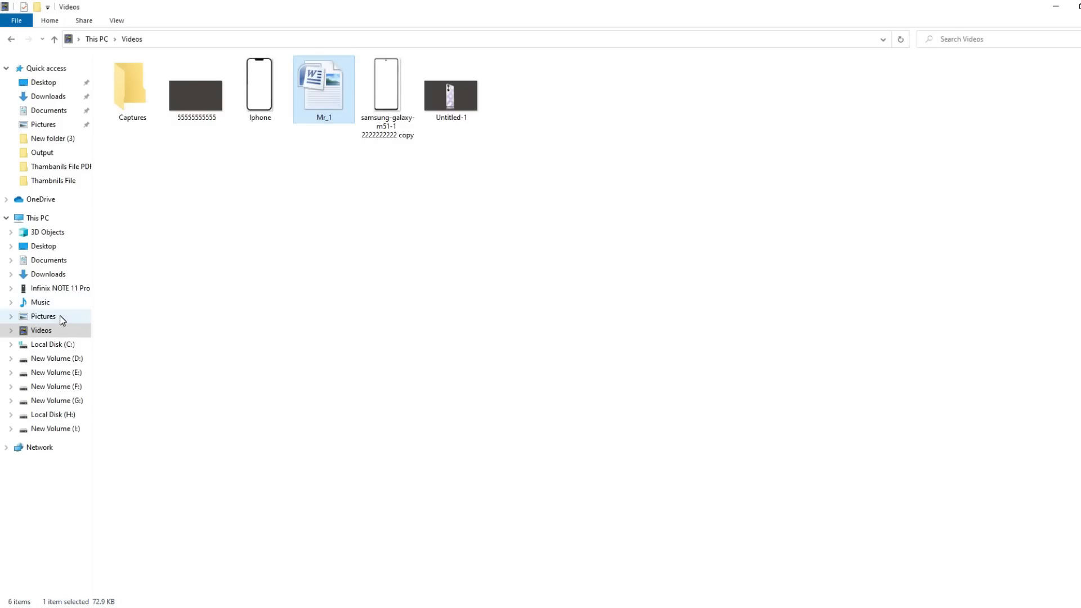
Open Combine-Copy from the Music folder and examine both of its merged pages
click(59, 315)
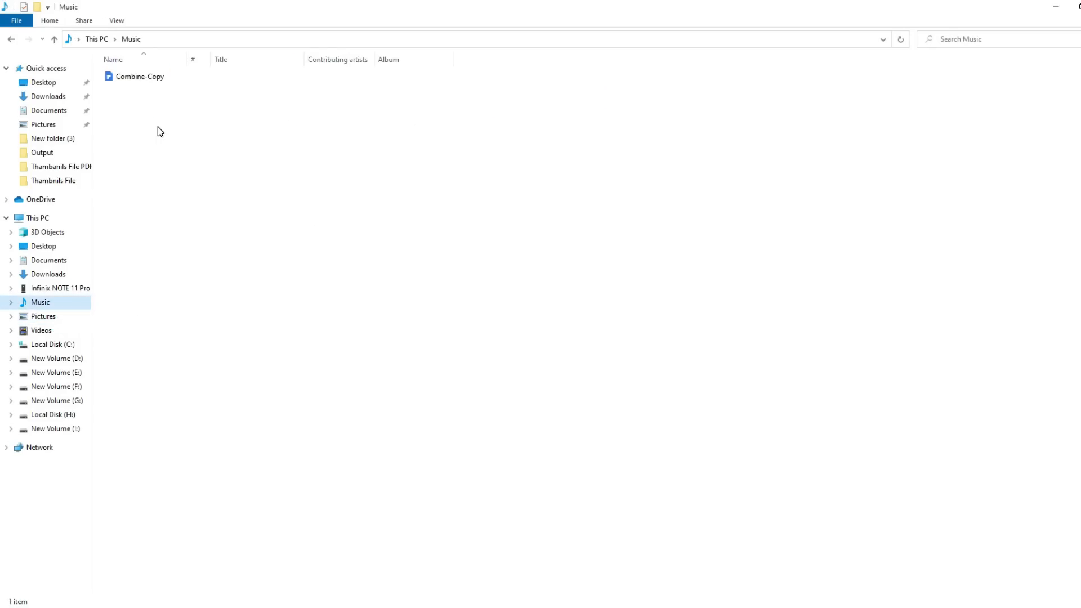
click(128, 81)
double_click(127, 80)
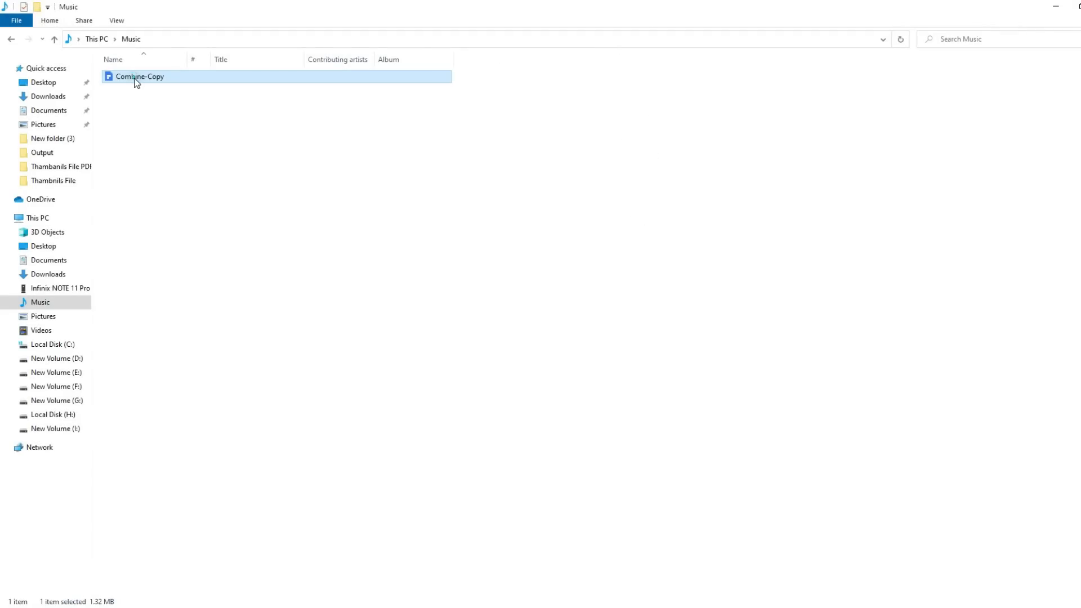
click(136, 77)
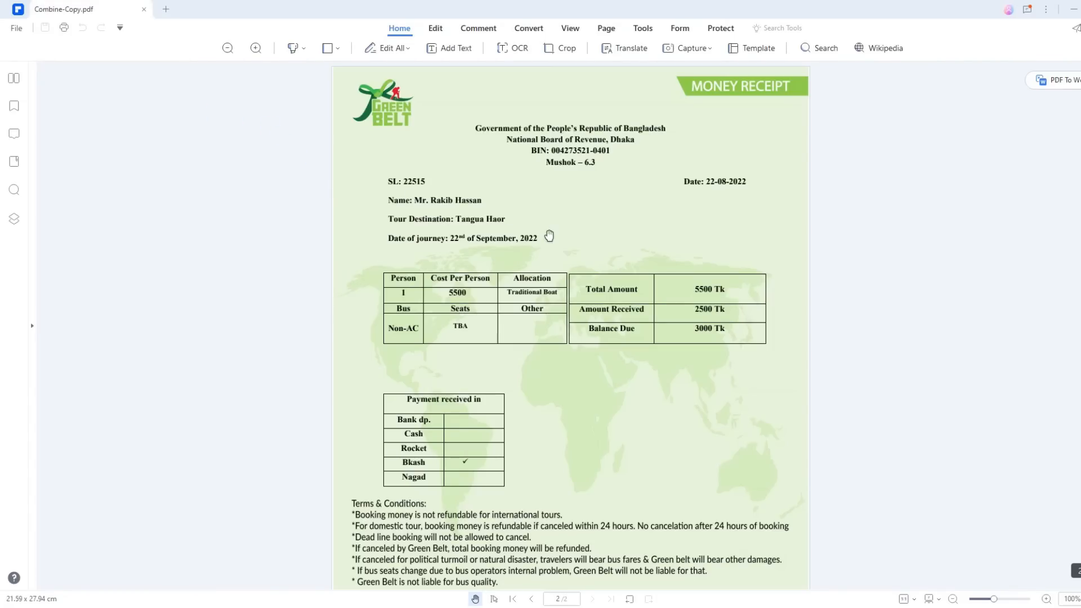
scroll(549, 235, down, 3)
scroll(546, 232, up, 12)
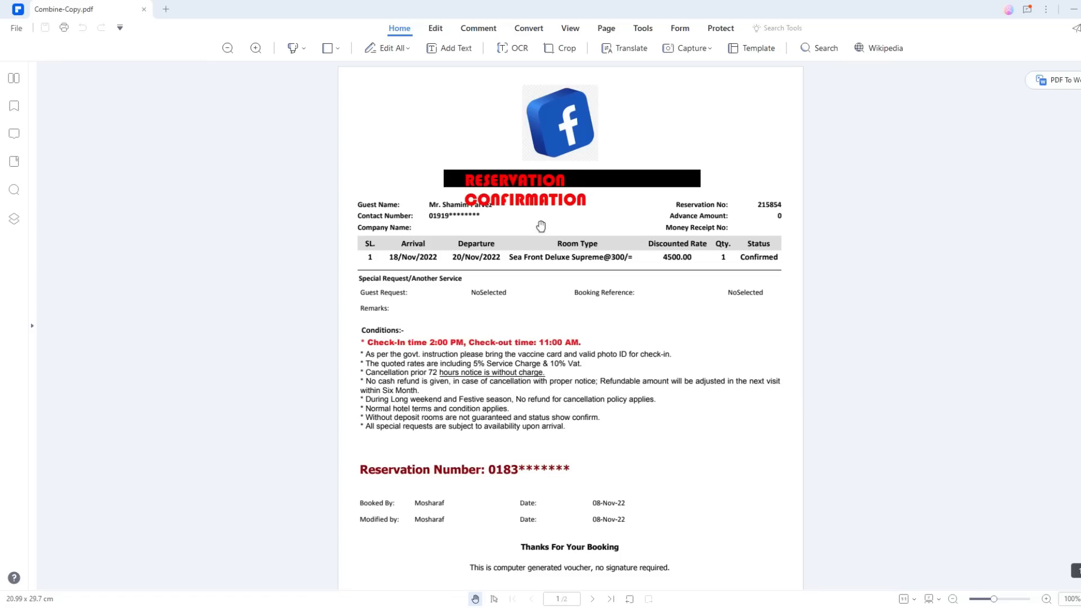
scroll(541, 226, down, 10)
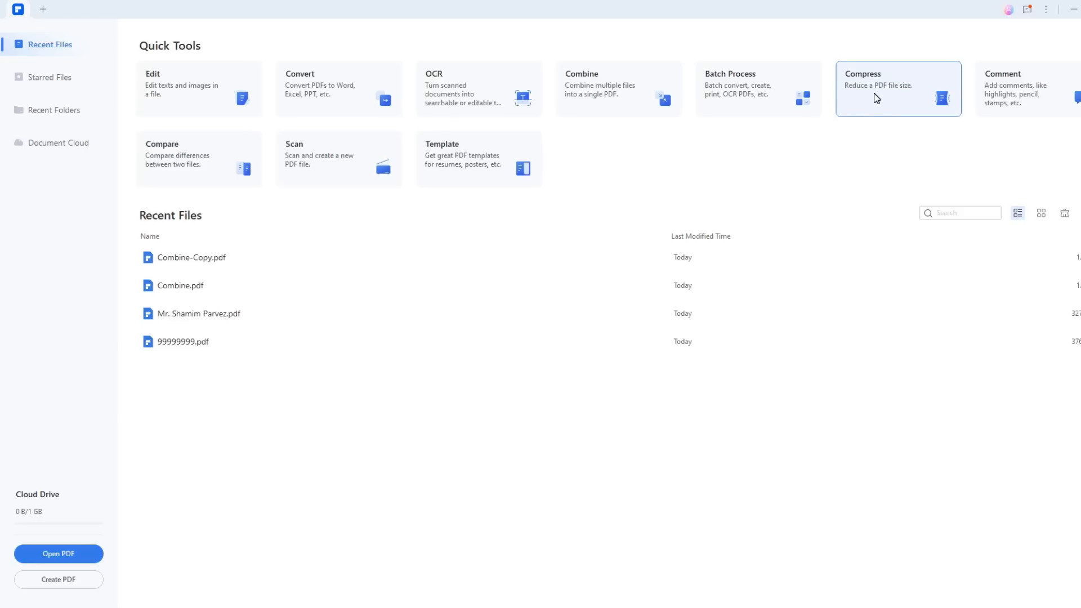
Start the Comment tool and open the guest's reservation confirmation PDF from the Downloads folder
click(1008, 86)
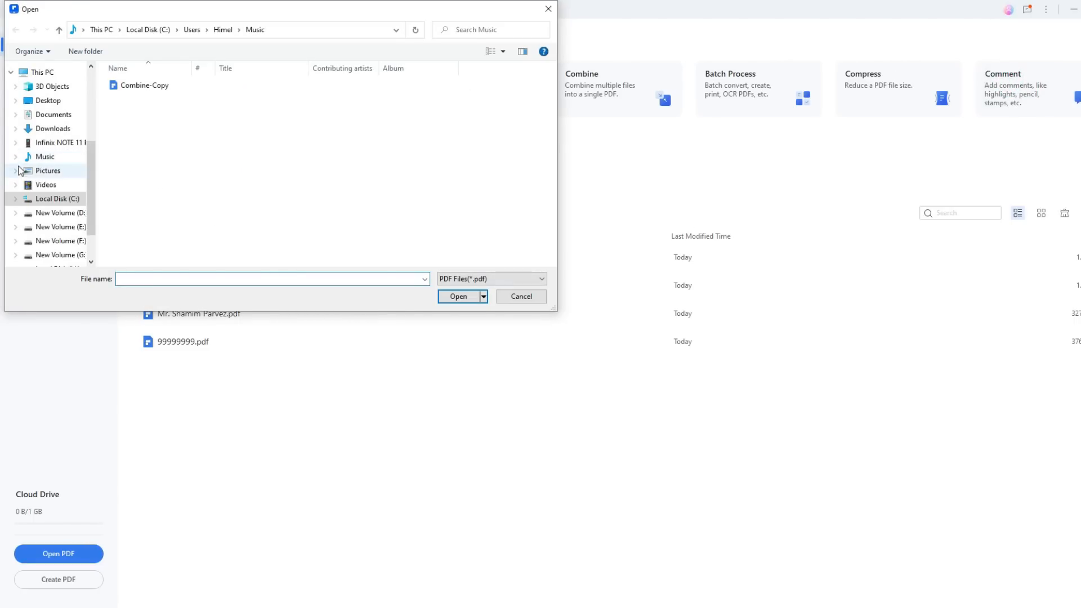
click(52, 128)
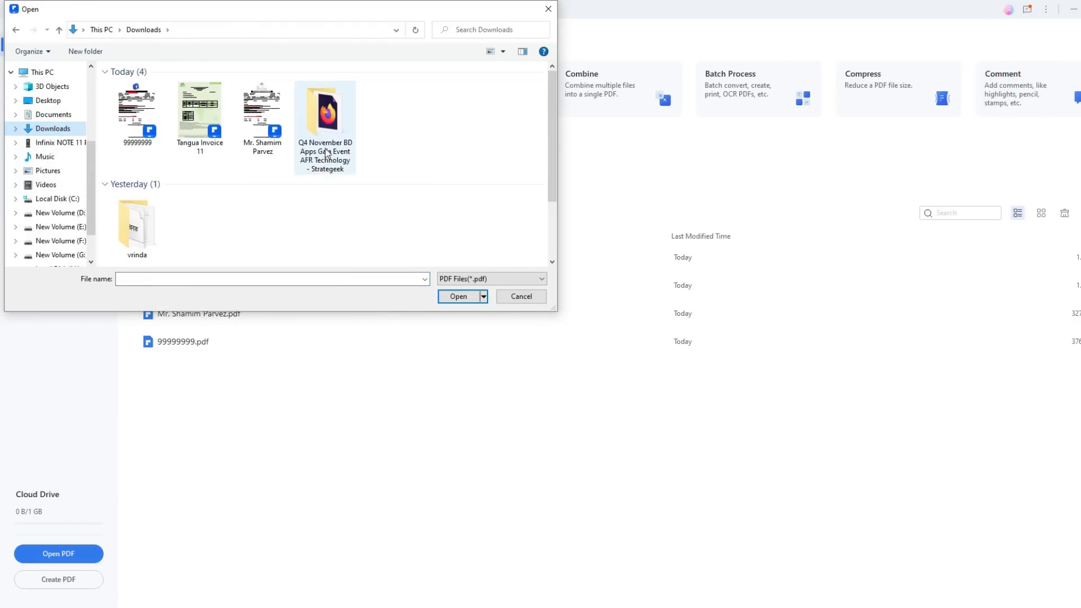
click(262, 120)
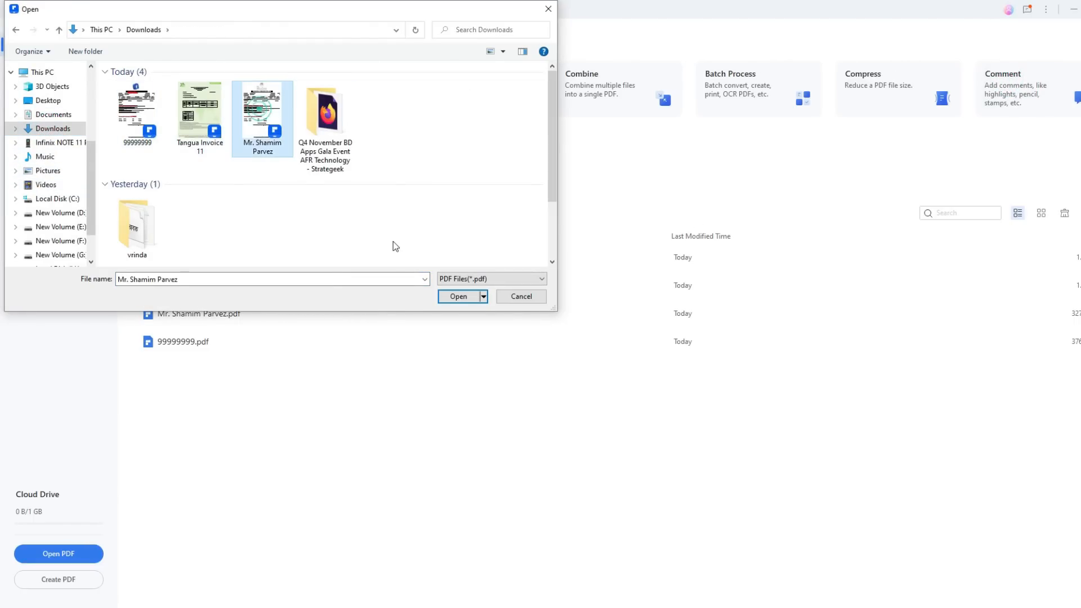
click(454, 295)
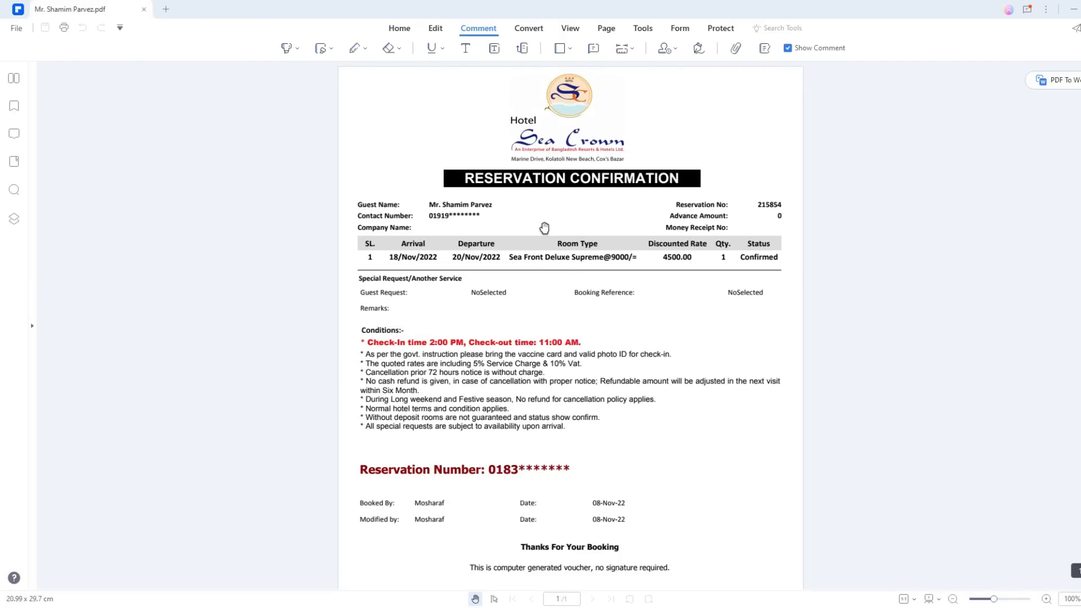
Highlight the guest's name in the reservation and circle the Departure heading freehand with the pencil
click(289, 50)
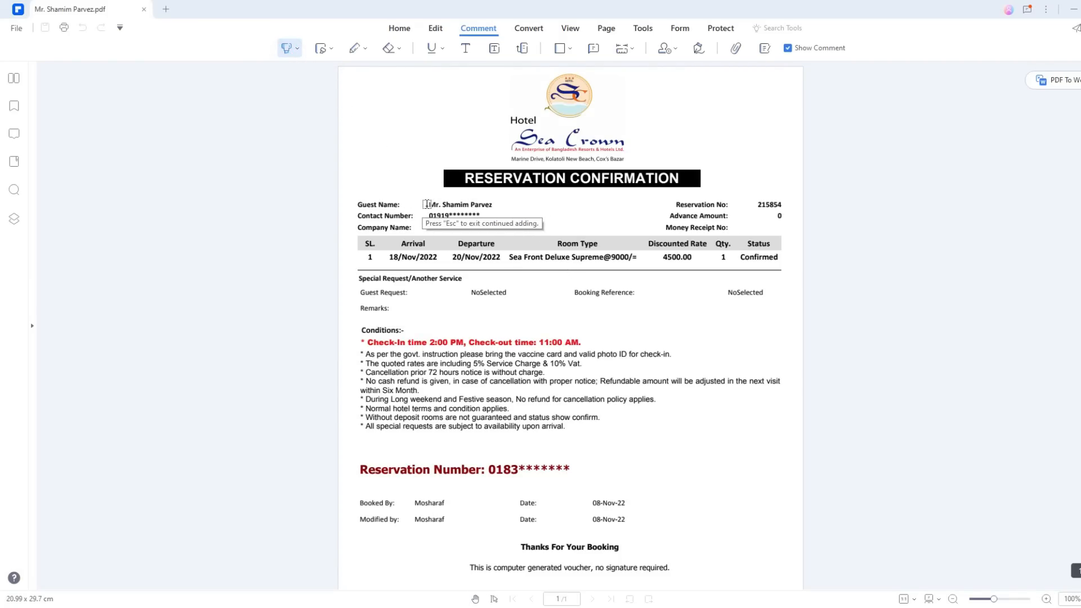
drag(427, 205, 494, 205)
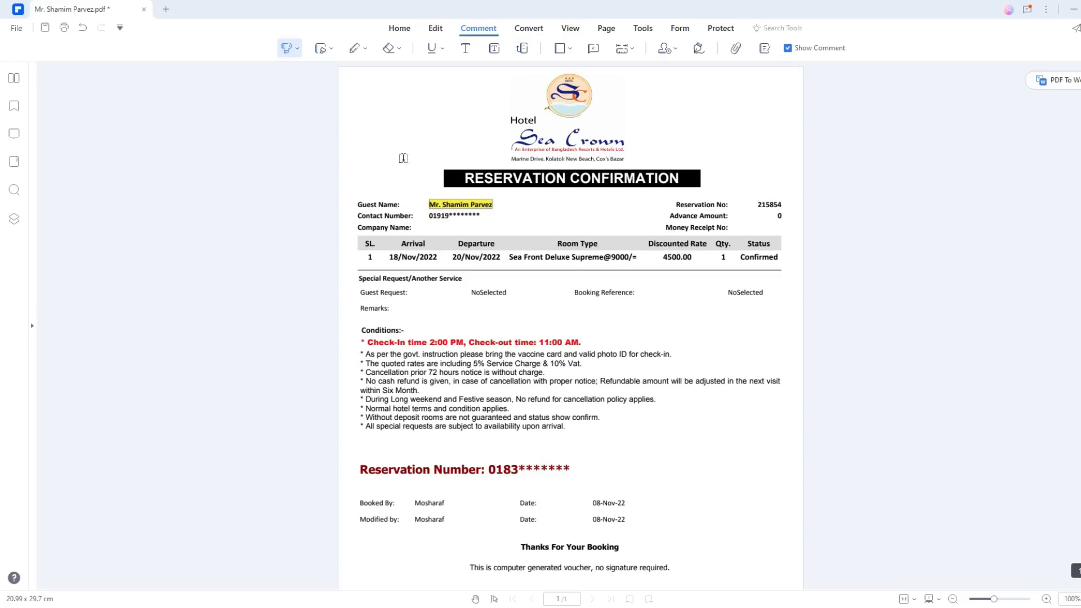
click(352, 50)
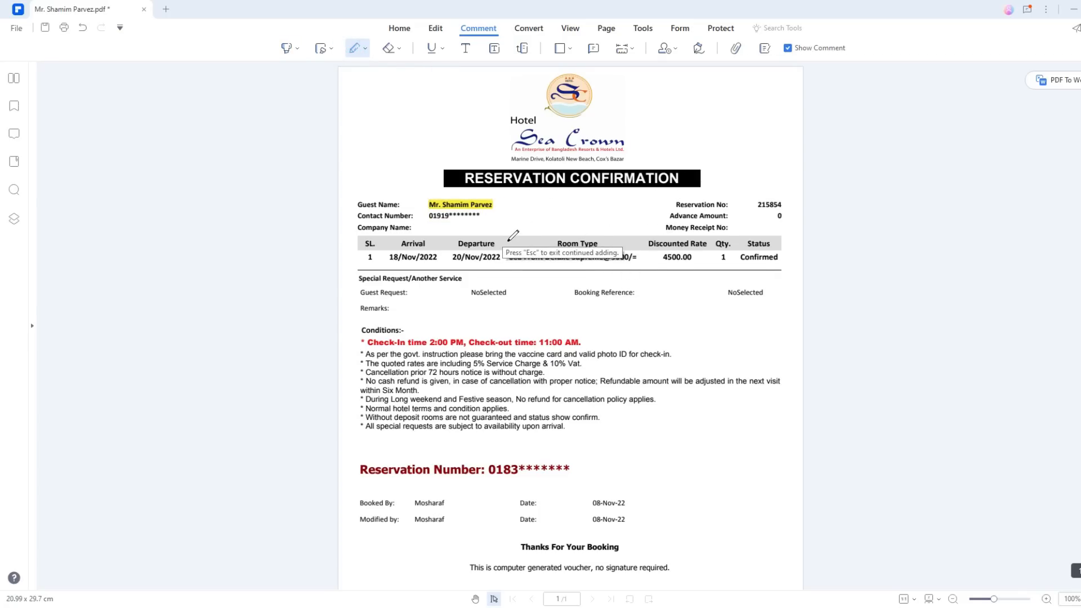
mouse_move(512, 235)
mouse_down()
mouse_move(463, 234)
mouse_move(484, 259)
mouse_move(510, 232)
mouse_up()
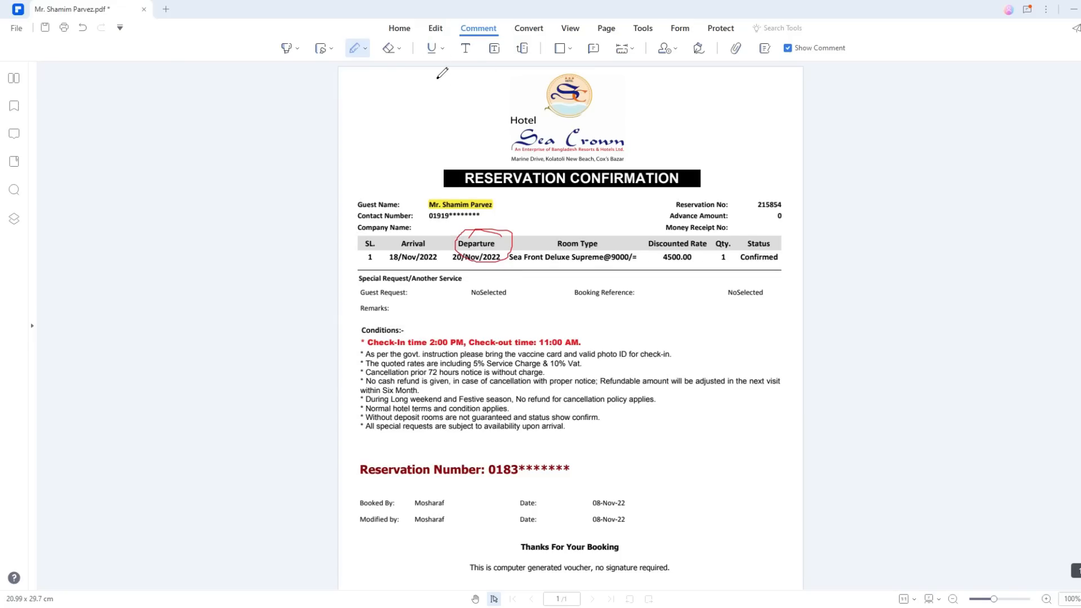
Underline the Conditions text from "govt. instruction" through "5% Service" and add a text comment of repeated 5s beside the hotel logo
click(432, 48)
drag(406, 354, 511, 363)
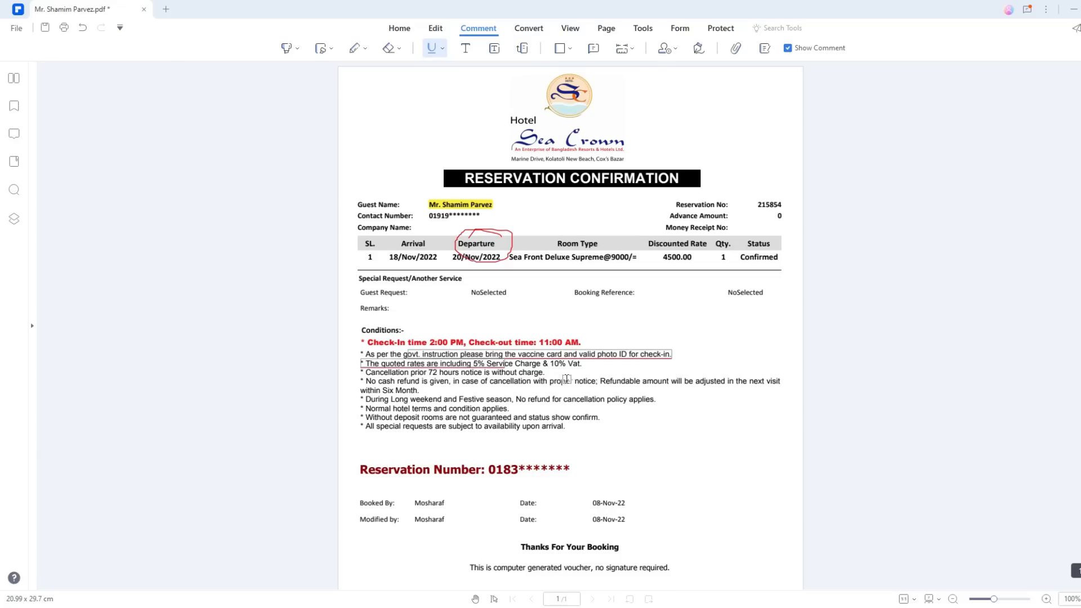
click(466, 48)
click(417, 133)
text(55)
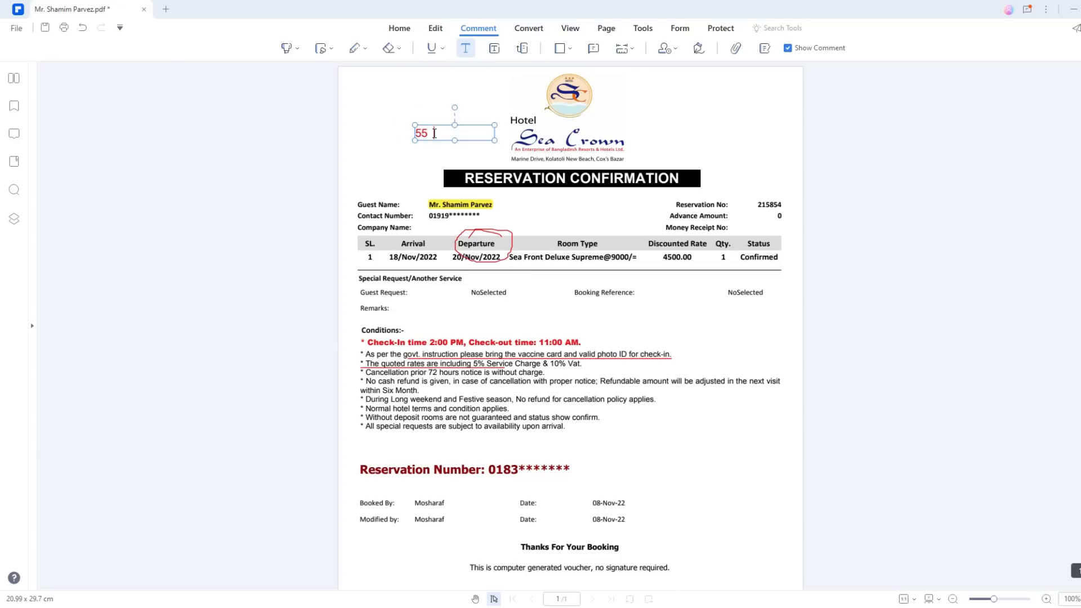
text(5555)
click(500, 101)
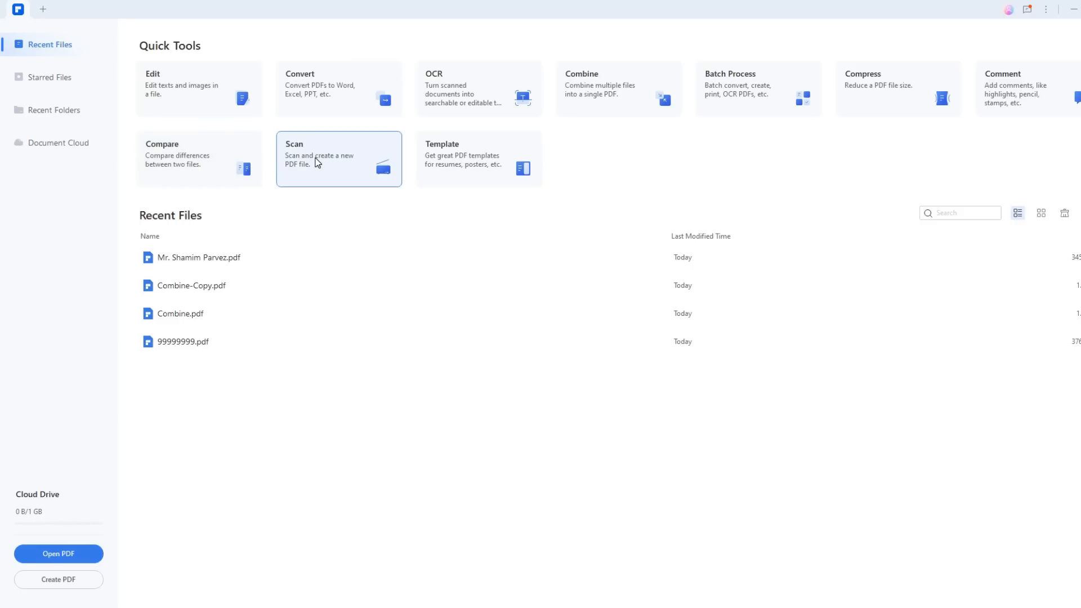
Browse the PDF template gallery from Most Popular through the Christmas, Resume, Business and IRS Form sections, and close it
click(470, 164)
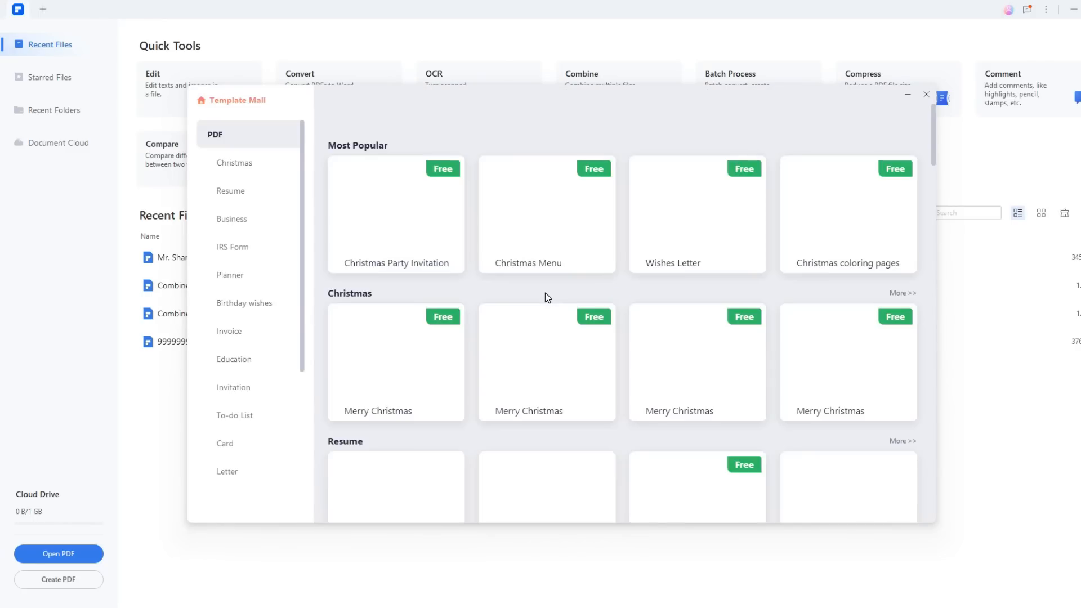
mouse_move(549, 276)
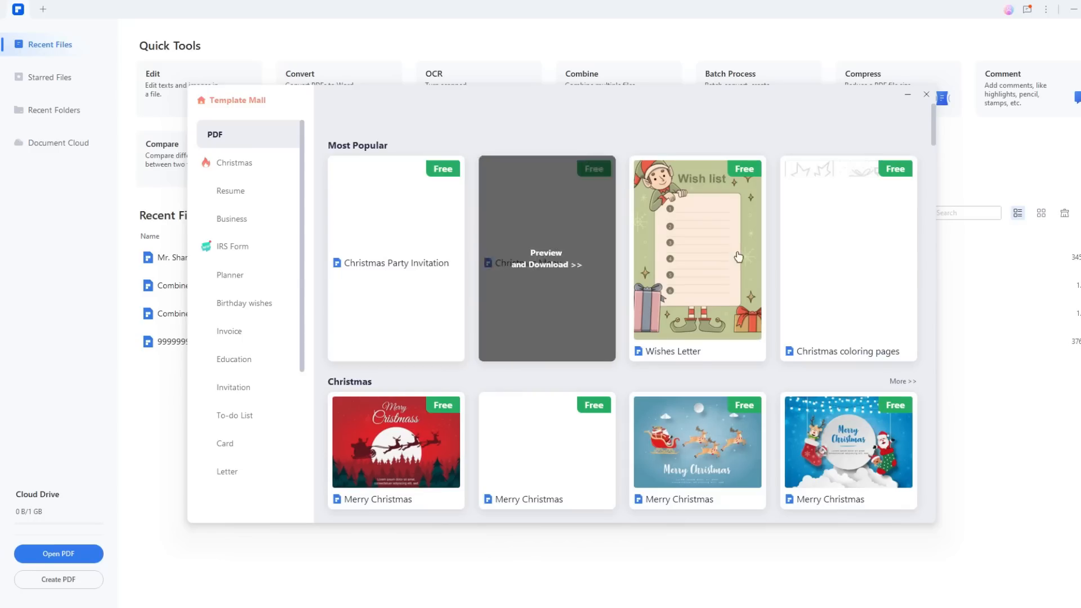
scroll(786, 319, down, 2)
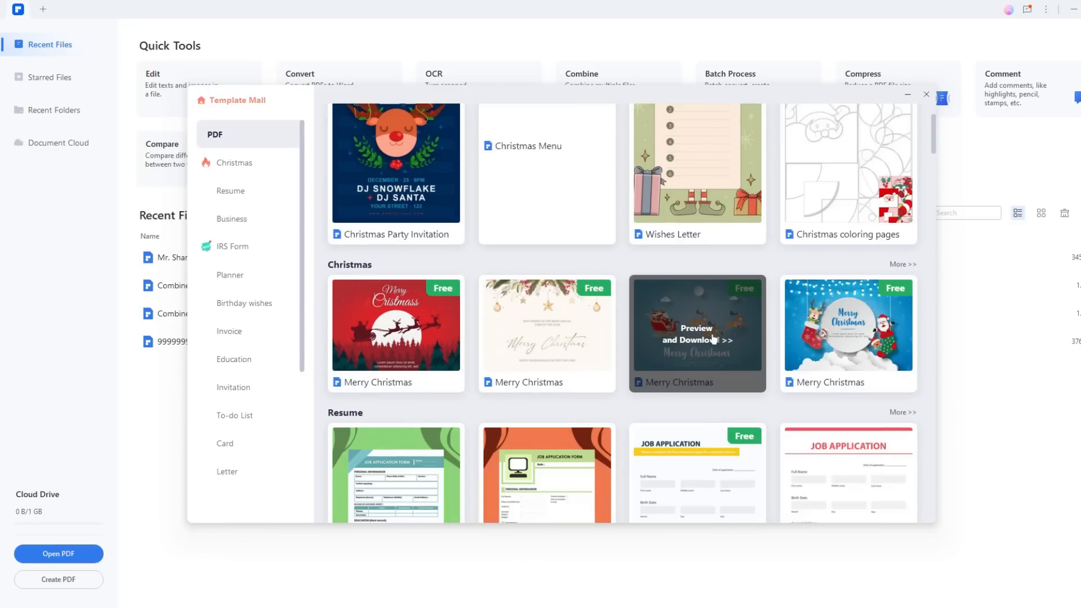
mouse_move(790, 388)
scroll(791, 392, up, 1)
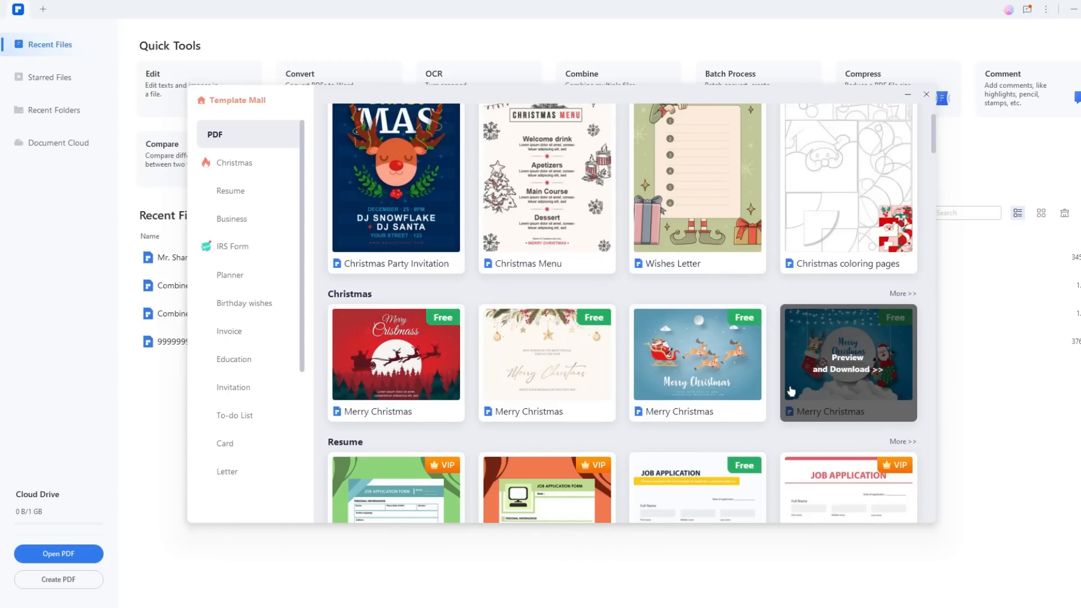
scroll(791, 391, down, 3)
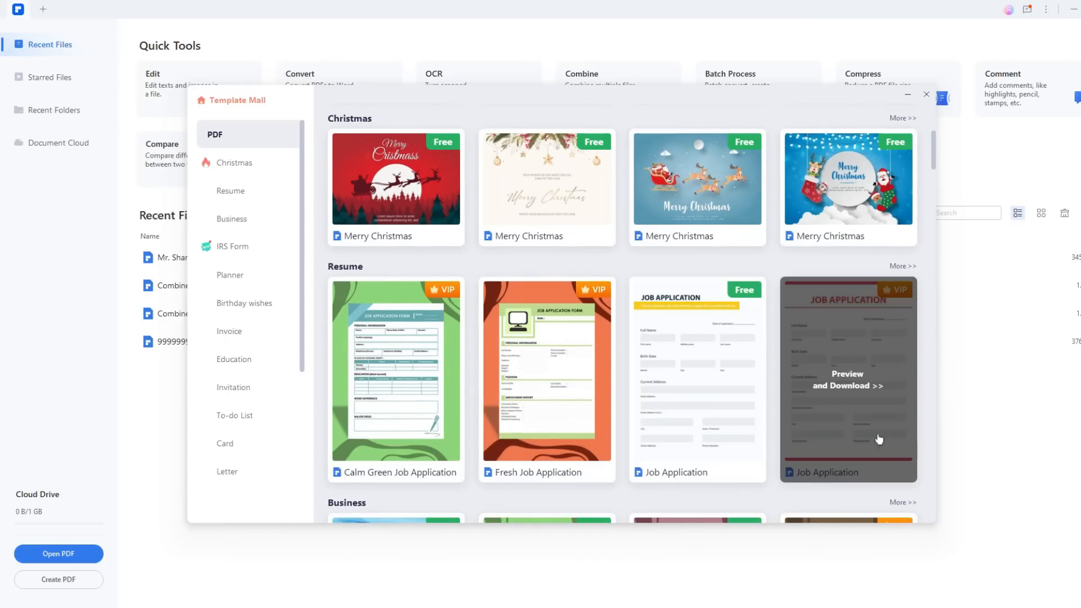
scroll(841, 360, down, 4)
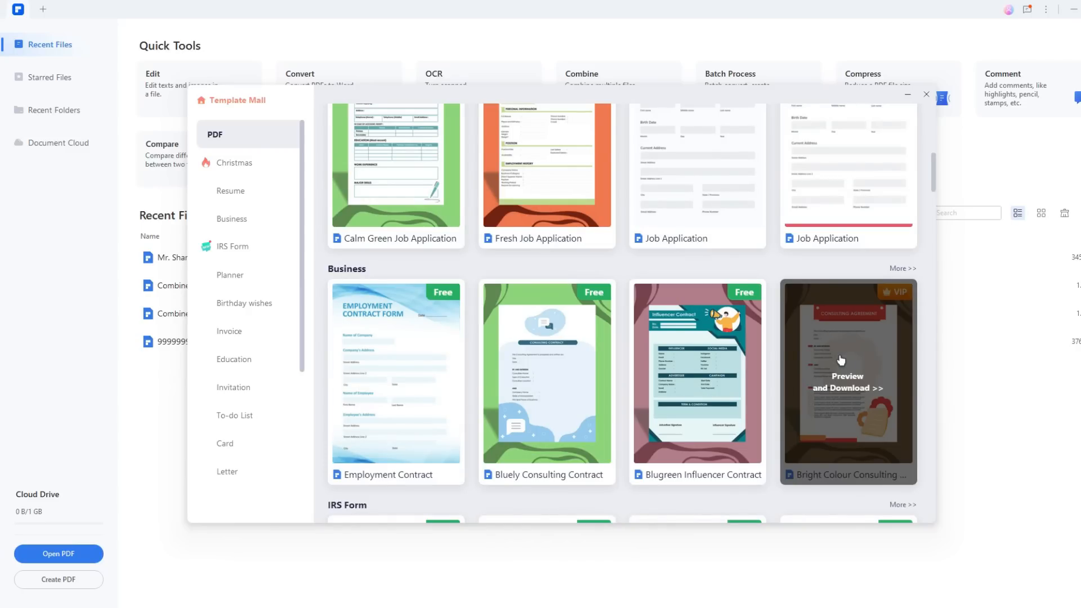
scroll(841, 360, down, 5)
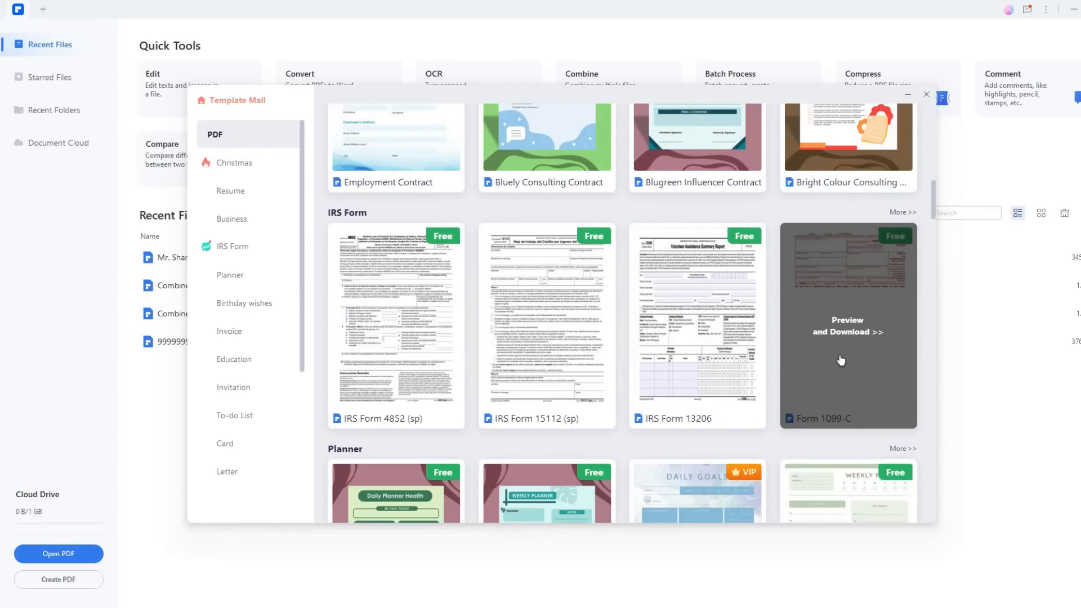
click(927, 96)
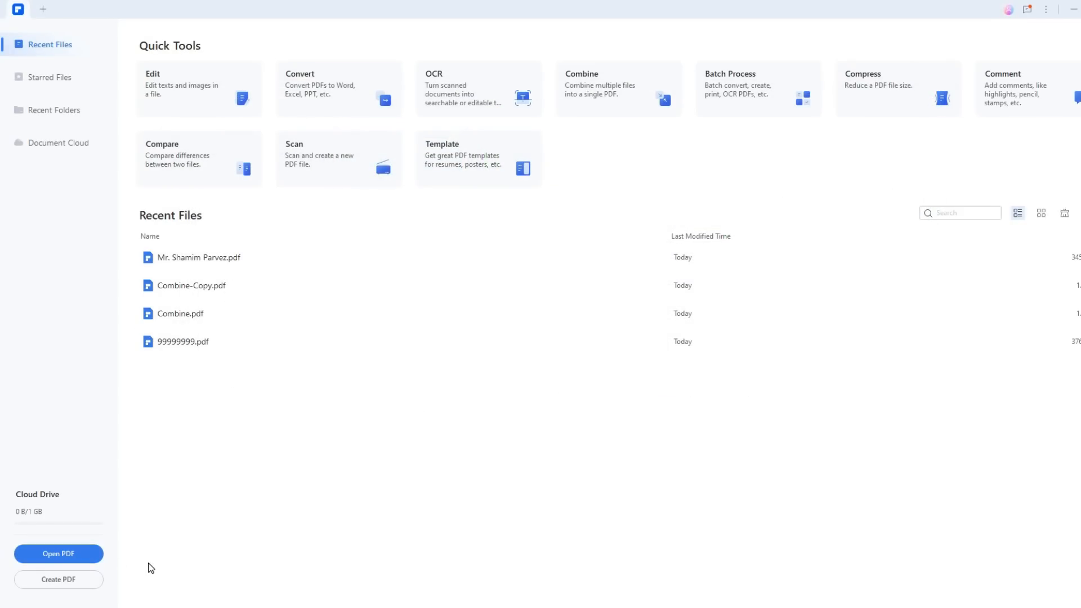
Create a blank PDF and add the text "jjkjkjkj" in the upper part of the page
click(57, 585)
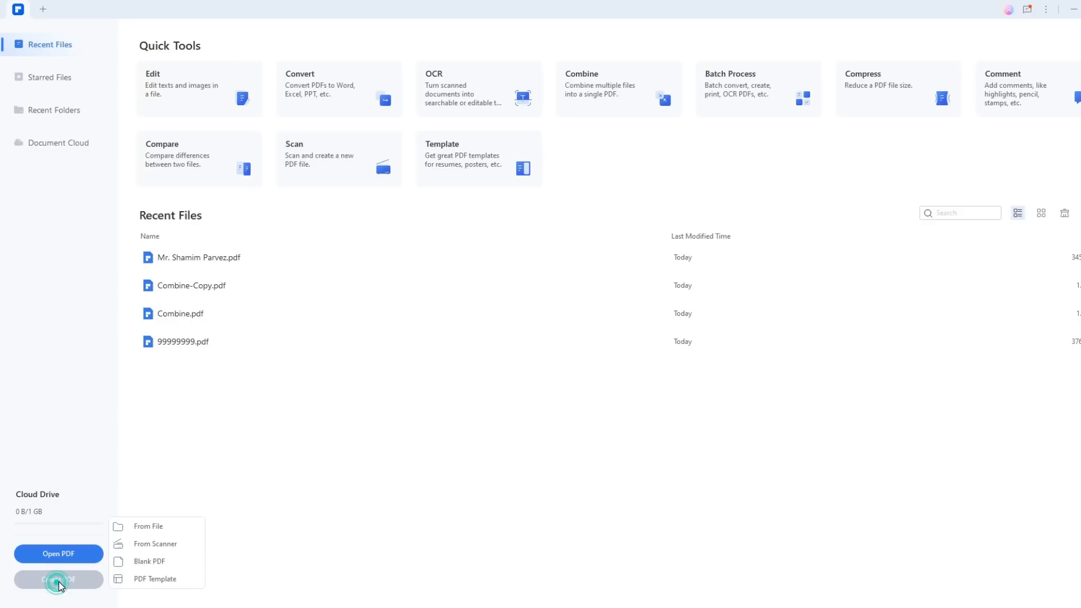
click(165, 562)
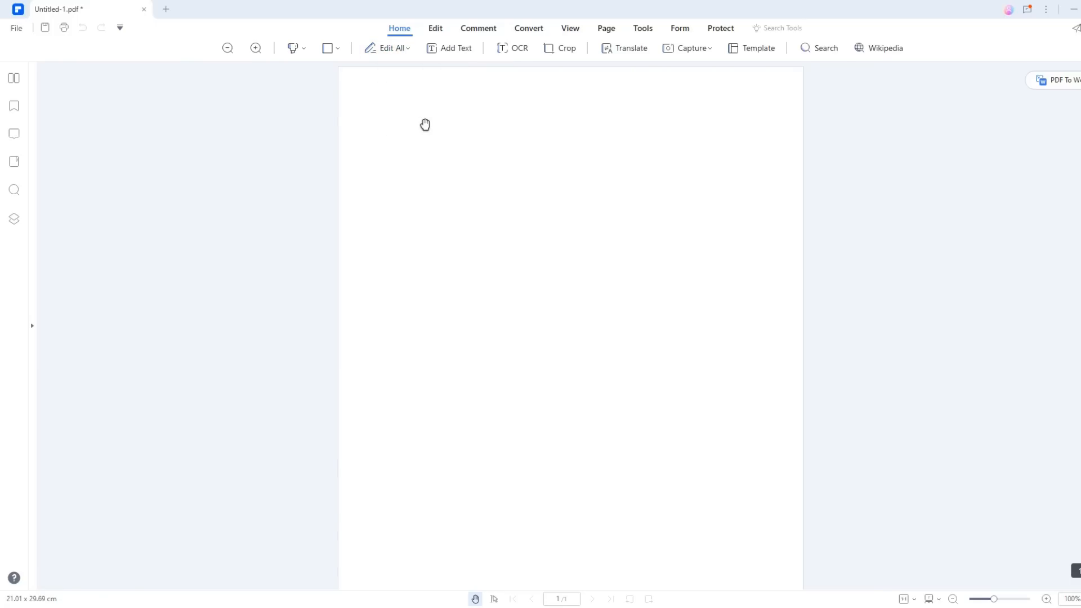
click(454, 49)
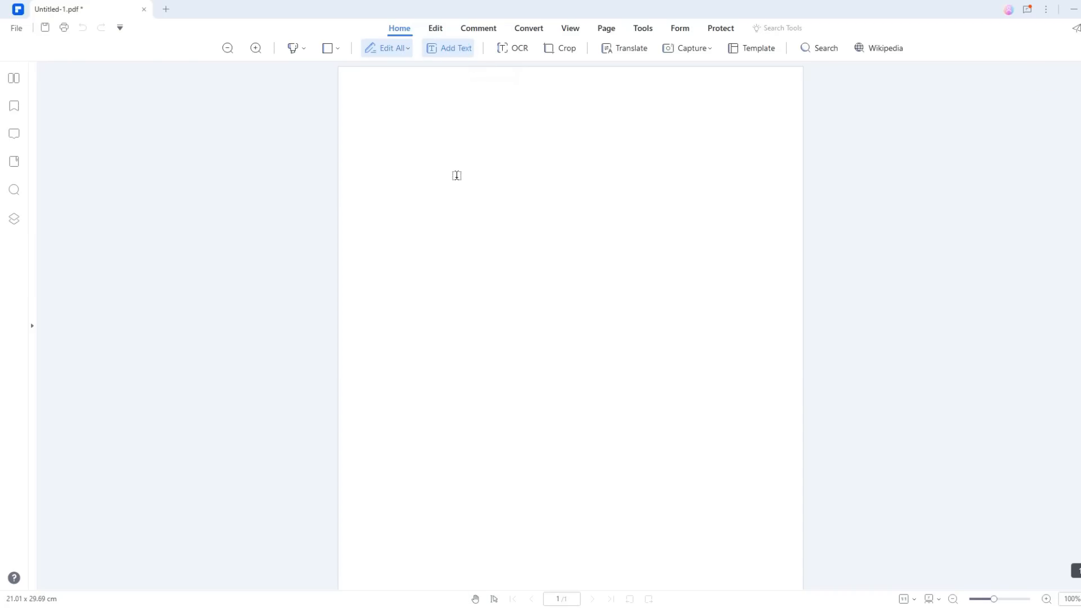
click(458, 177)
text(jjkjkjkj)
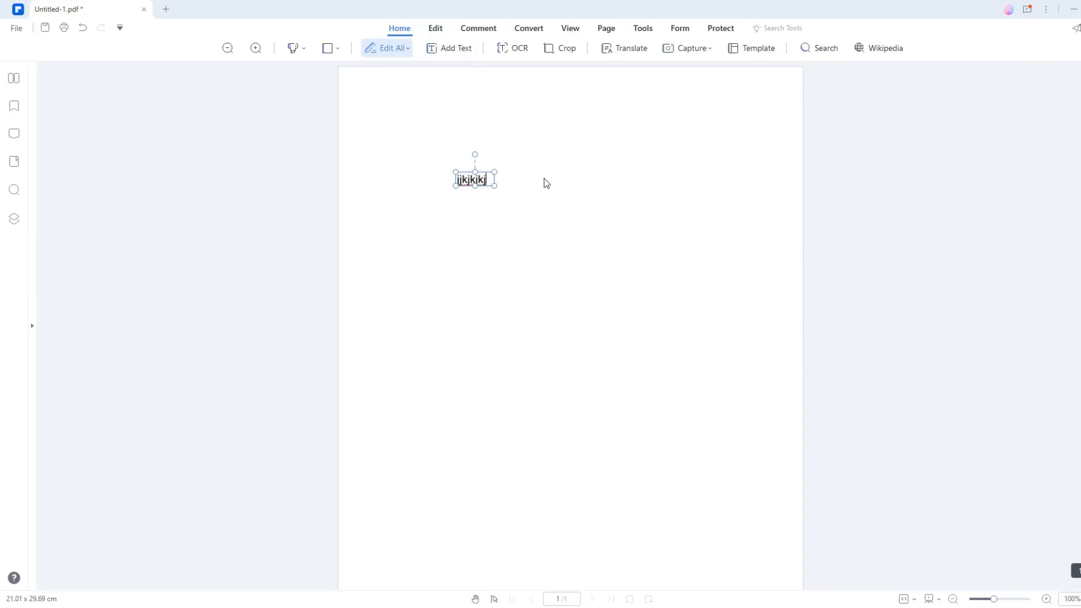
click(378, 108)
click(456, 49)
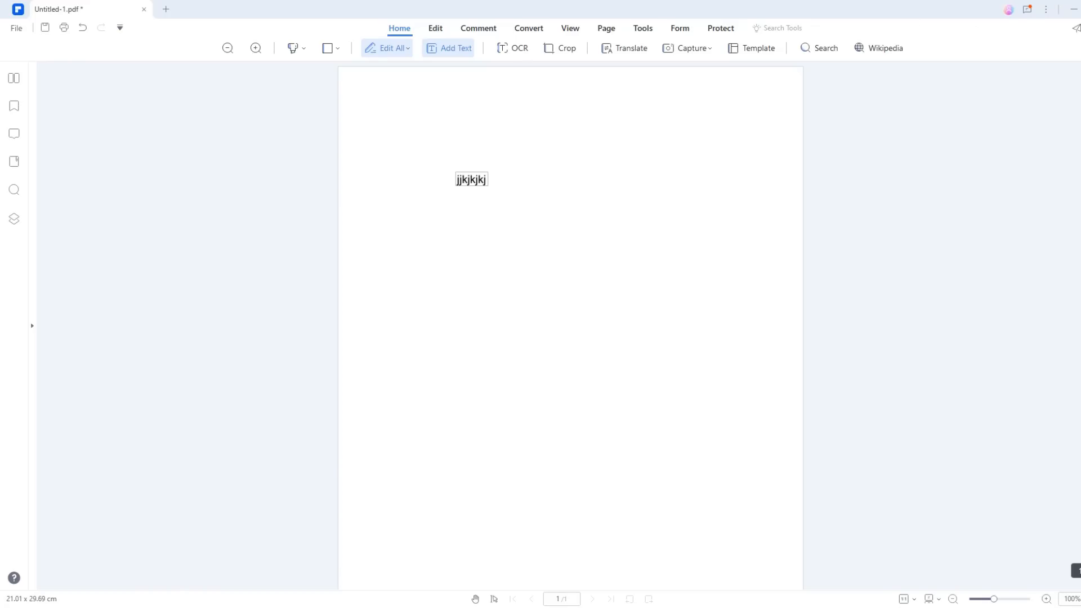
Close the untitled PDF and PDFelement, and return to the Music folder in File Explorer
click(1080, 9)
click(554, 331)
click(460, 297)
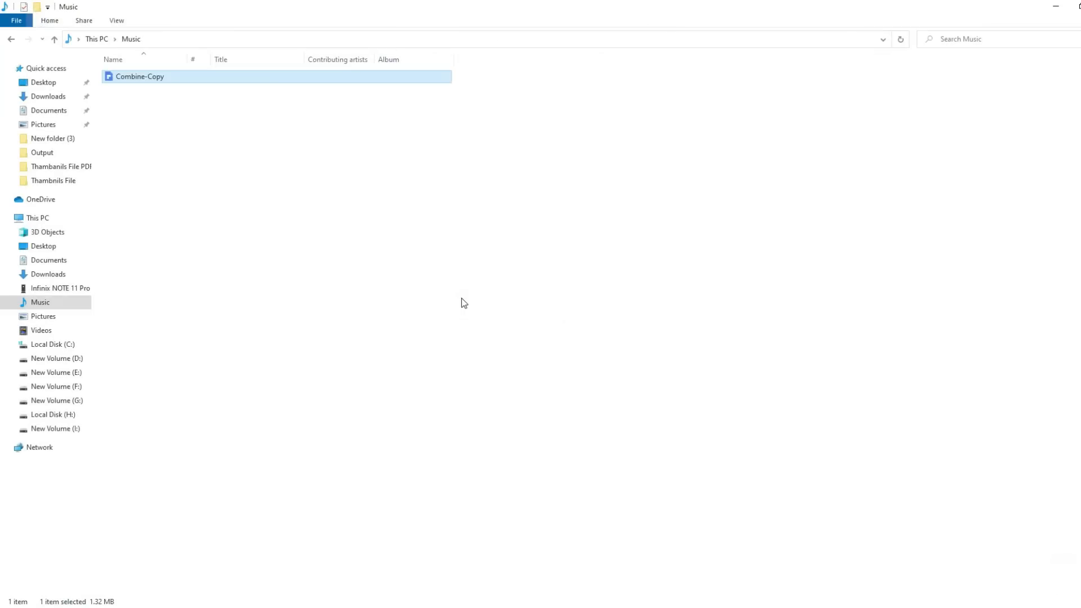